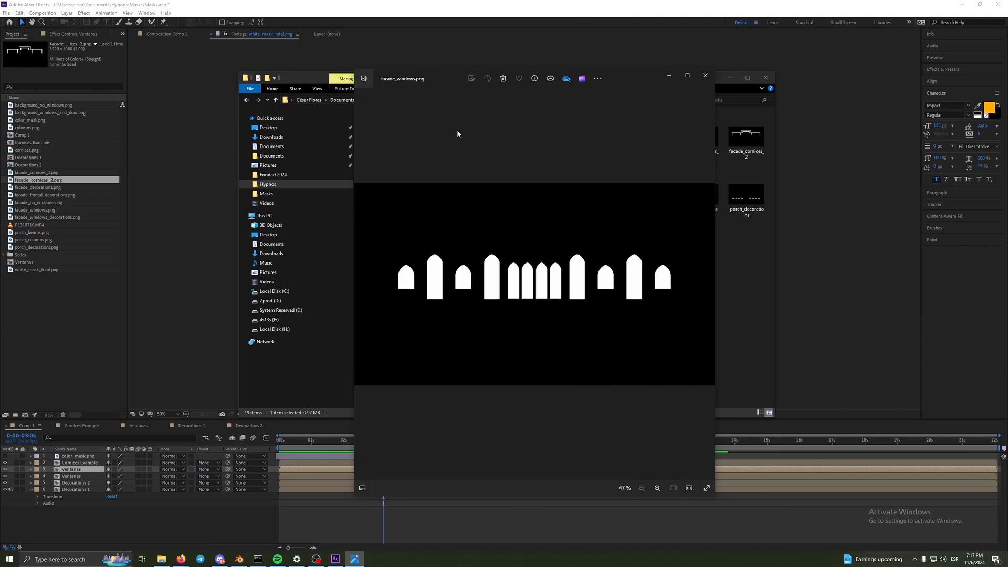
- Browse back through the mask images from facade_windows.png to color_mask.png
key("Left")
key("Left")
key("Left")
key("Left")
key("Left")
key("Left")
key("Left")
key("Left")
key("Left")
key("Left")
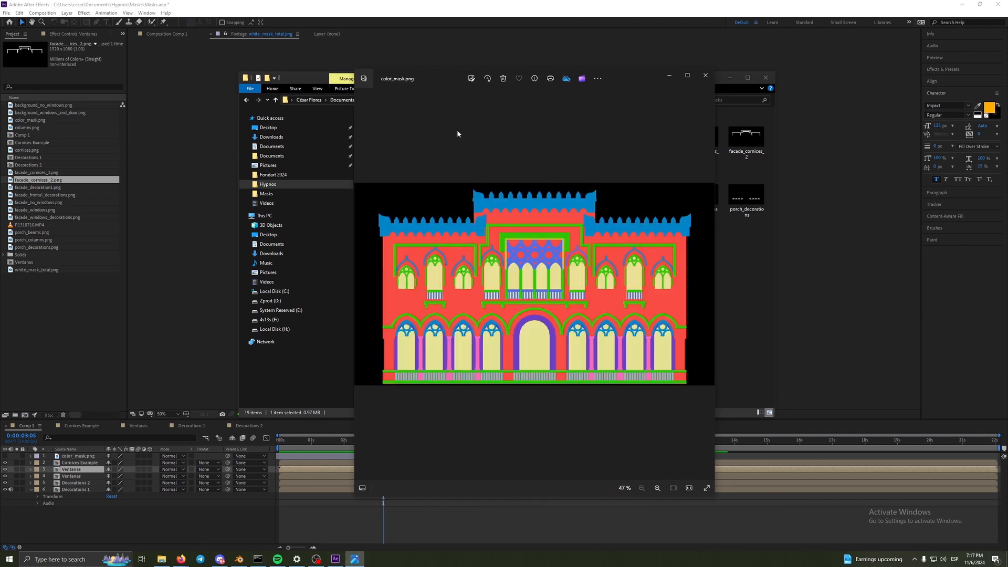
- Bring up the P1310686.MP4 projection video in VLC and arrange it beside the color_mask.png image
left_click(161, 558)
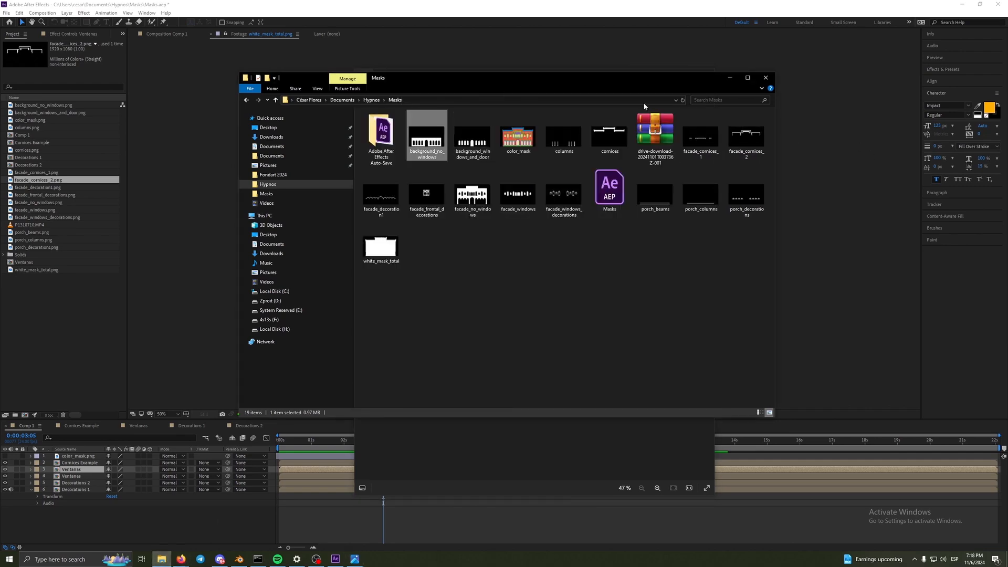
left_click_drag(630, 79, 1007, 128)
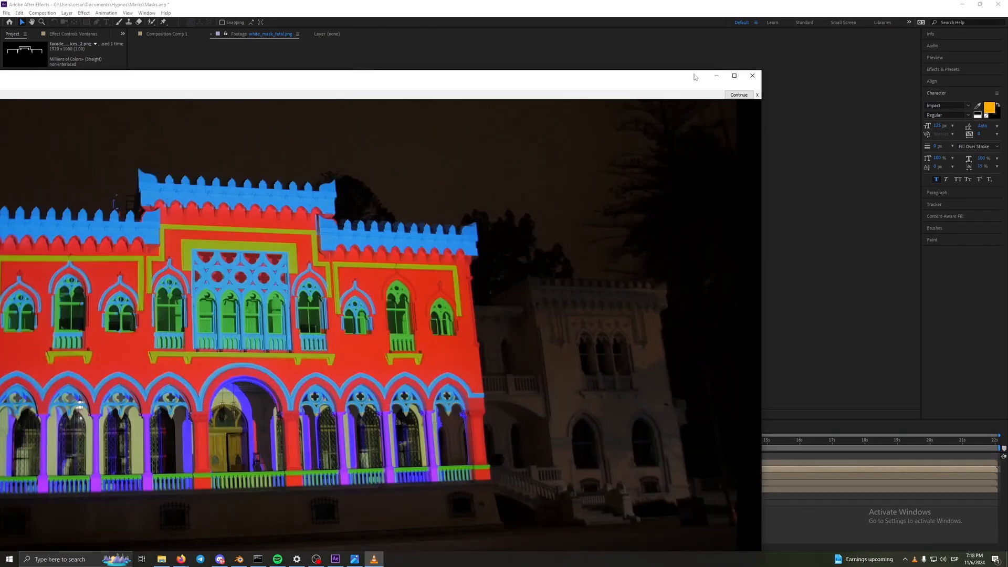
left_click_drag(694, 77, 857, 55)
left_click_drag(922, 49, 579, 230)
left_click_drag(408, 240, 419, 77)
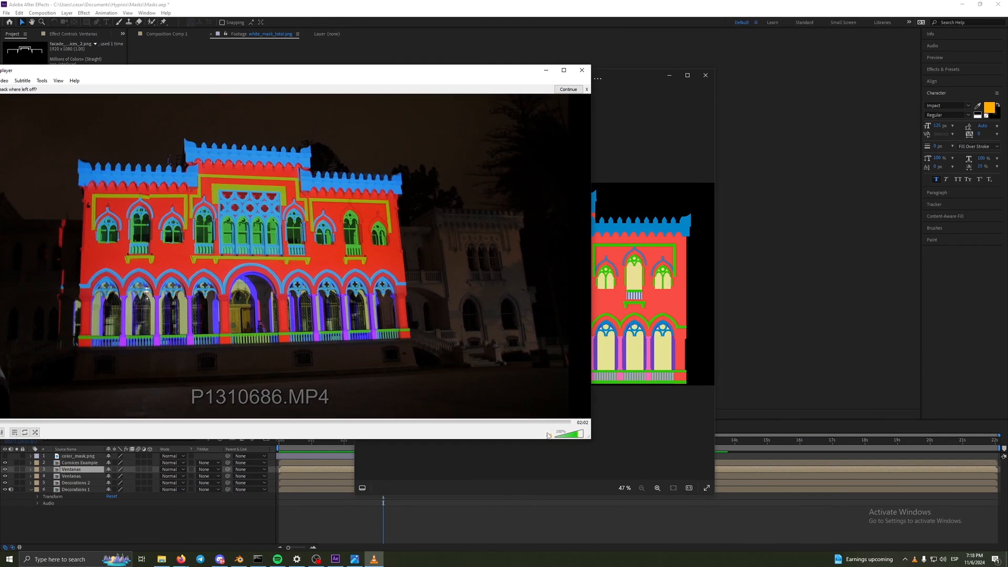
left_click_drag(639, 78, 883, 68)
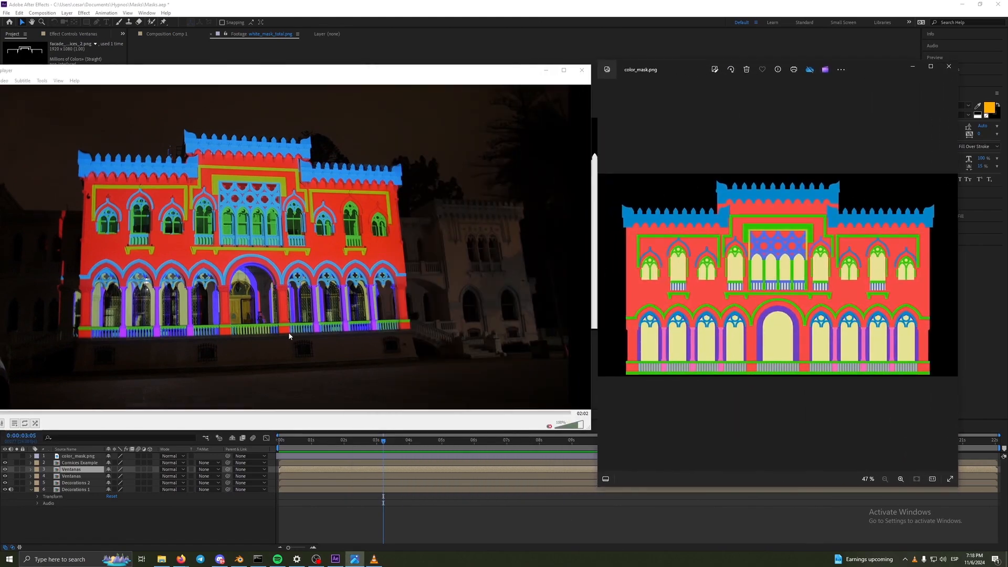
- Enlarge the P1310686.MP4 video window and bring color_mask.png in front beside it to compare the facade colors
left_click_drag(248, 88, 330, 81)
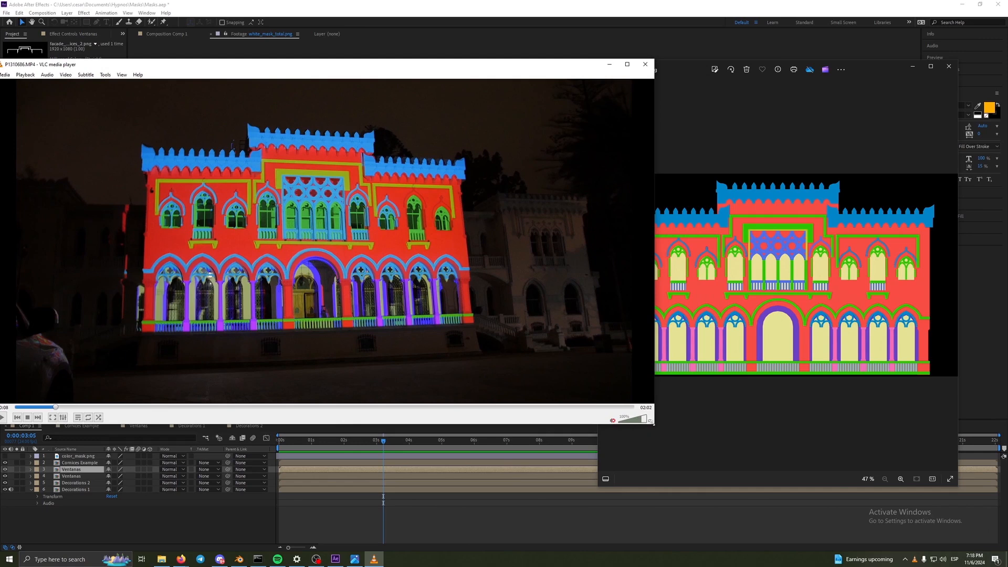
left_click_drag(653, 423, 756, 492)
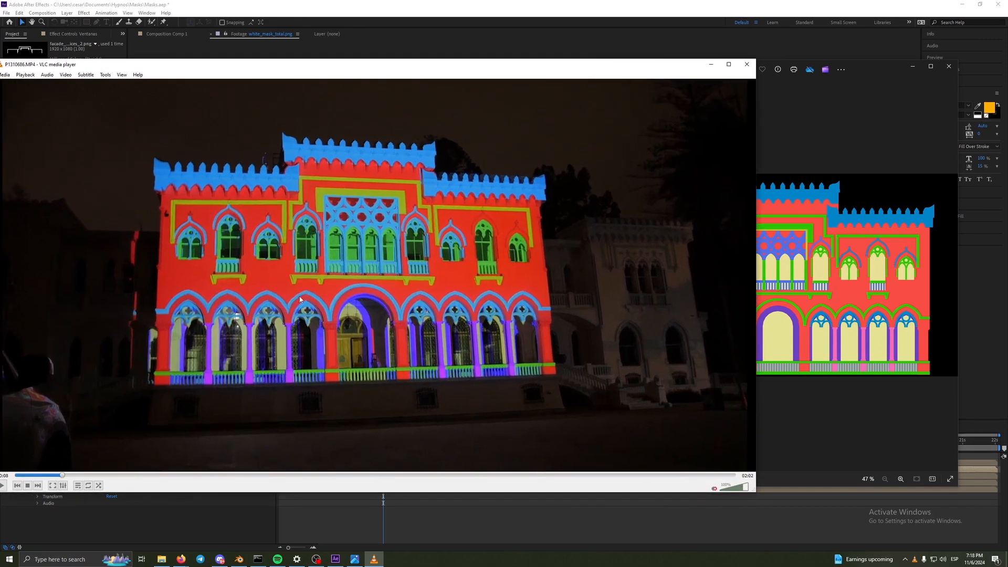
left_click(787, 327)
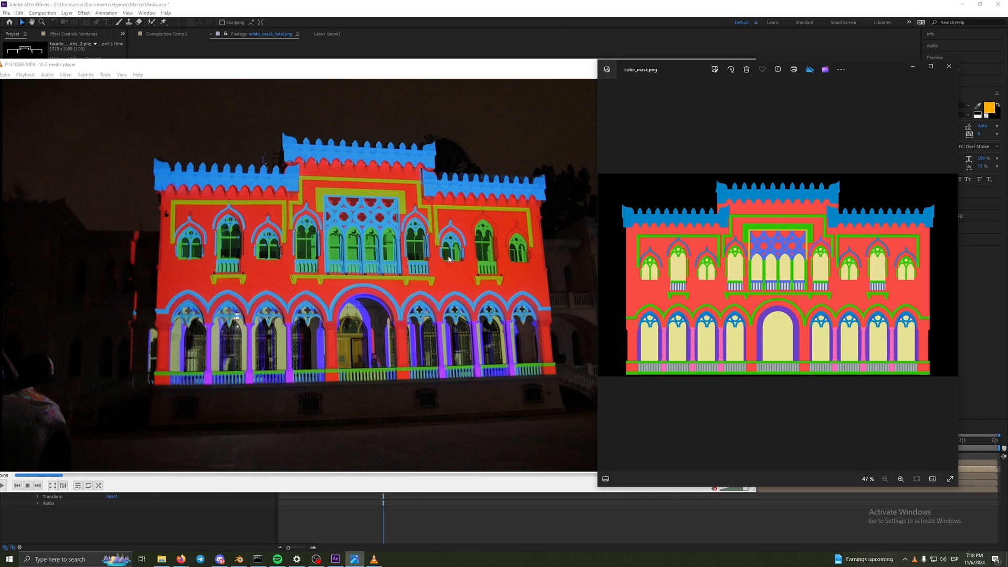
left_click_drag(688, 75, 668, 61)
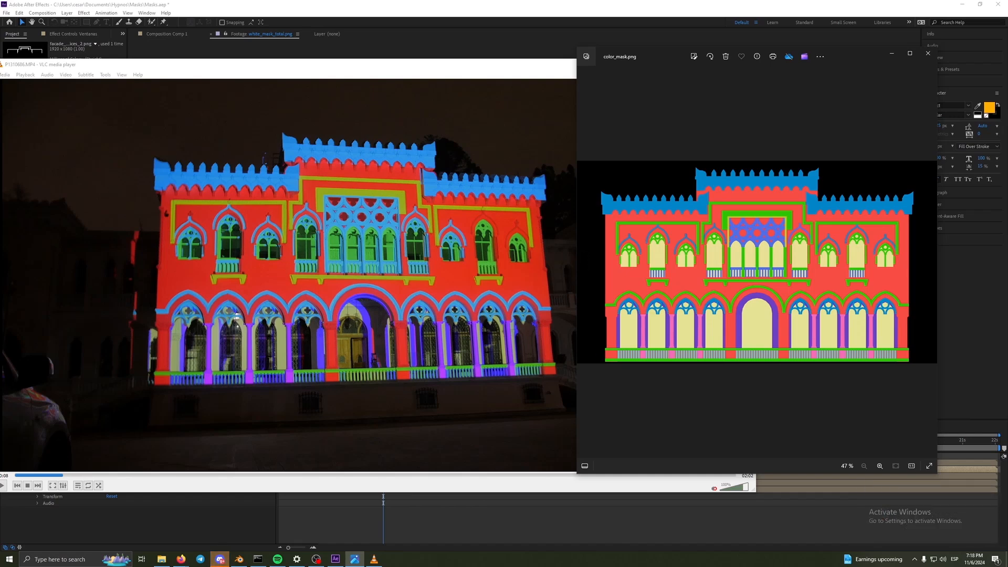
- Return to After Effects, show Comp 1 at 0:00:00:04, and bring up the Masks folder in File Explorer
left_click(980, 328)
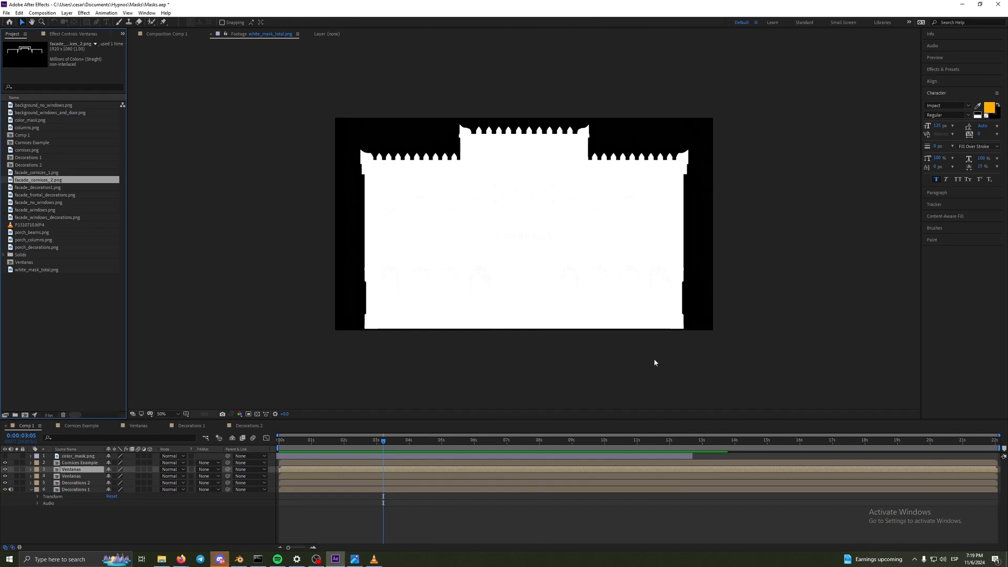
left_click_drag(385, 440, 284, 451)
left_click(162, 559)
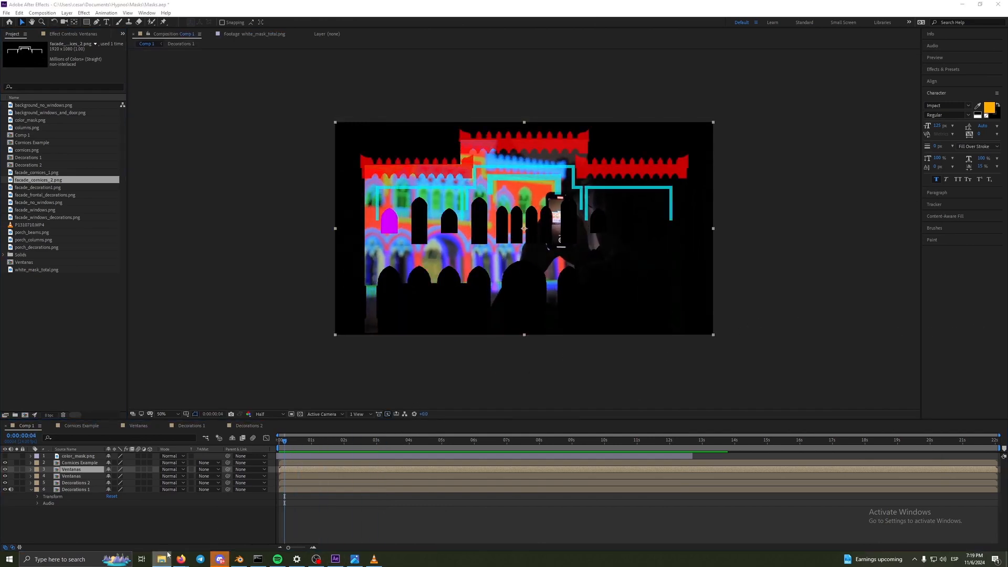
left_click_drag(1007, 56, 514, 59)
double_click(577, 108)
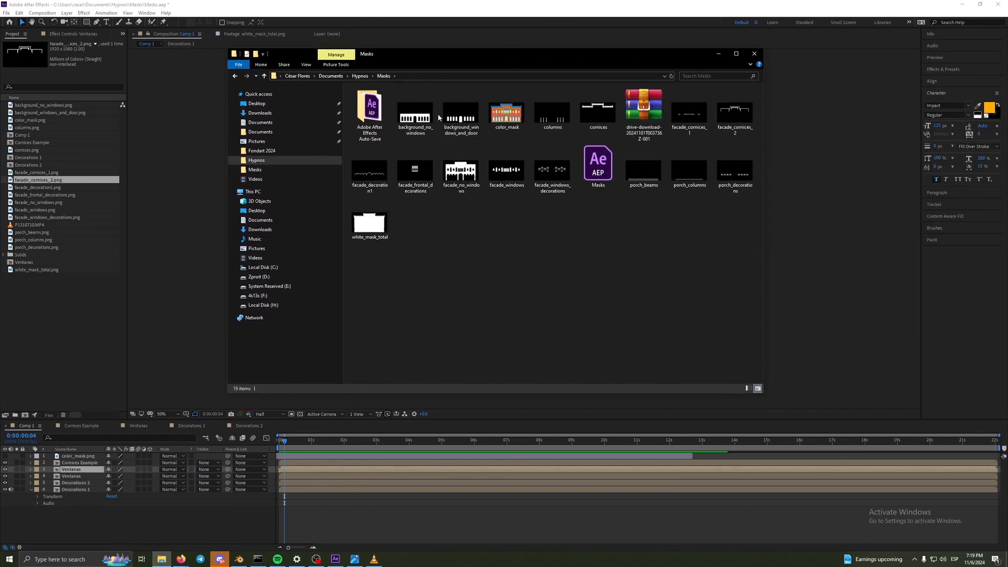
- Examine the mask images from background_no_windows.png through white_mask_total.png, and place the last one beside color_mask.png
double_click(419, 112)
key("Right")
key("Right")
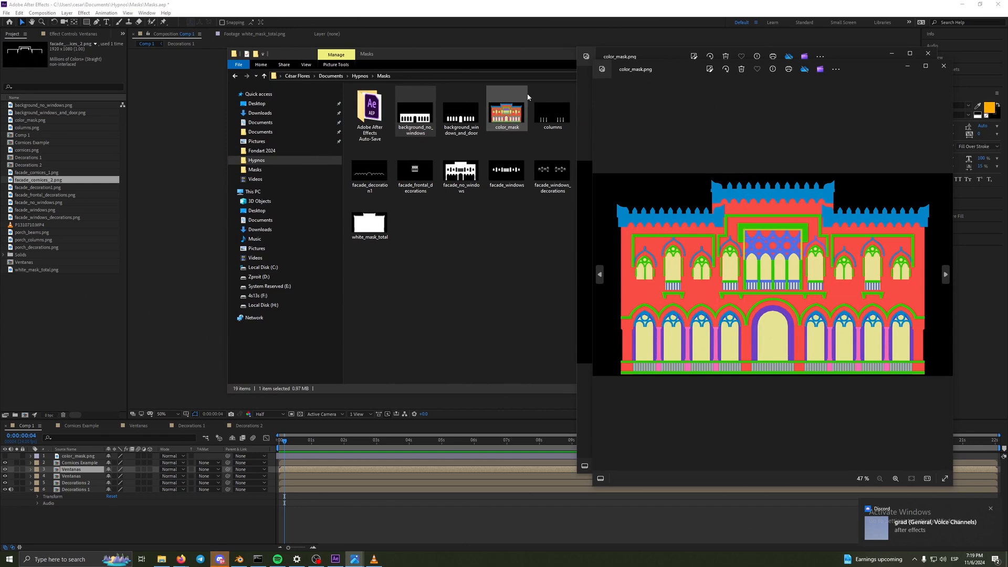
key("Right")
key("Right")
key("Left")
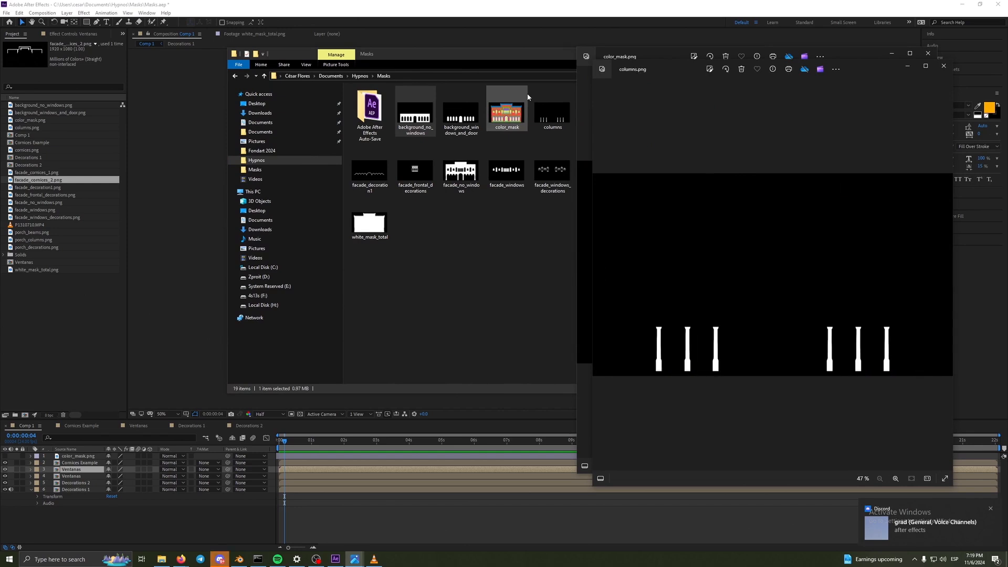
key("Right")
key("Right")
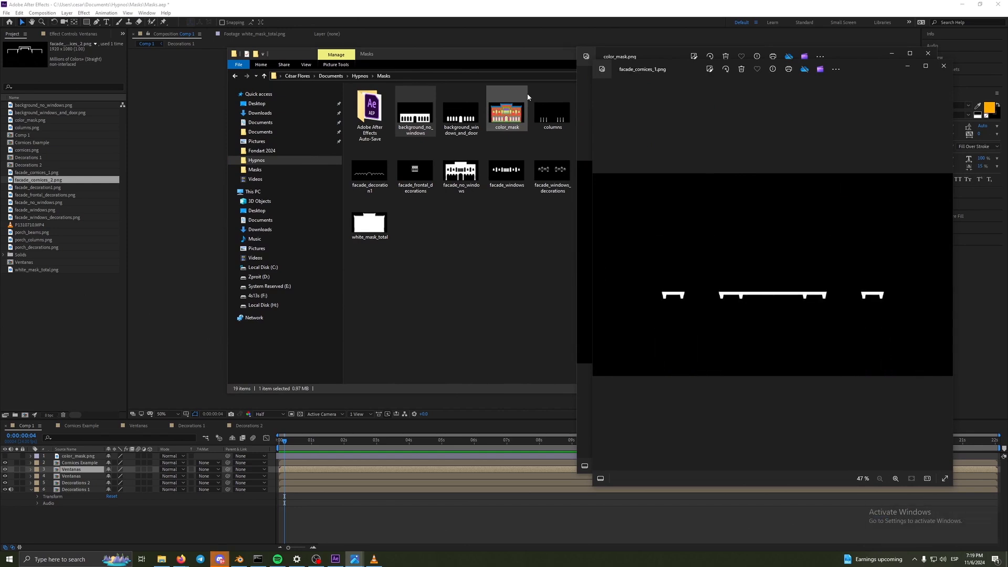
key("Right")
key("Right")
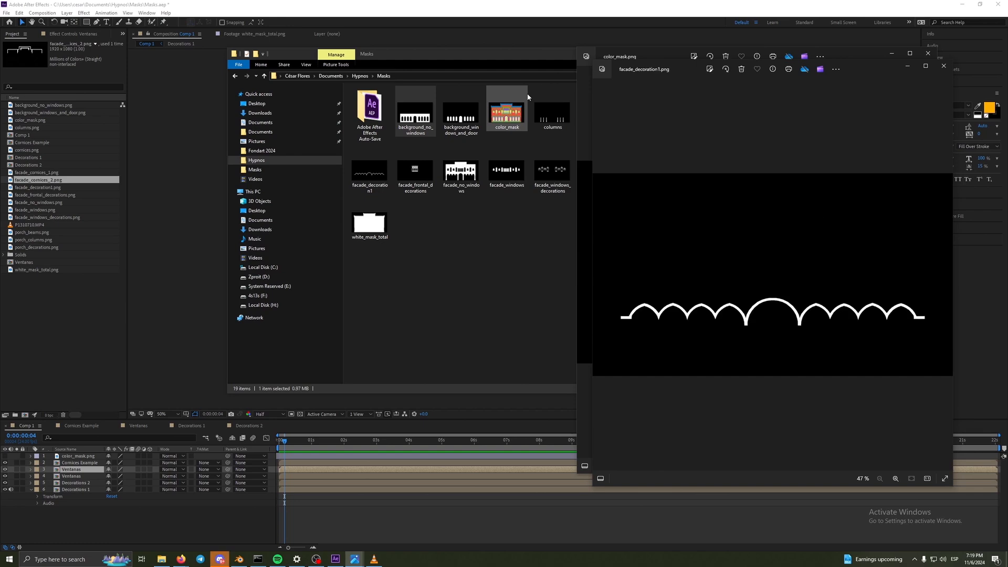
key("Right")
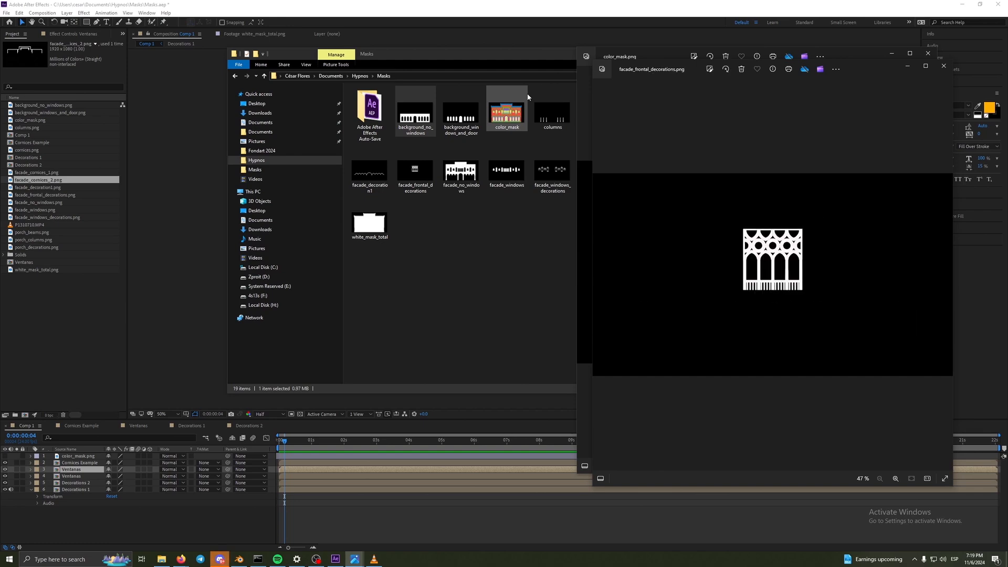
key("Right")
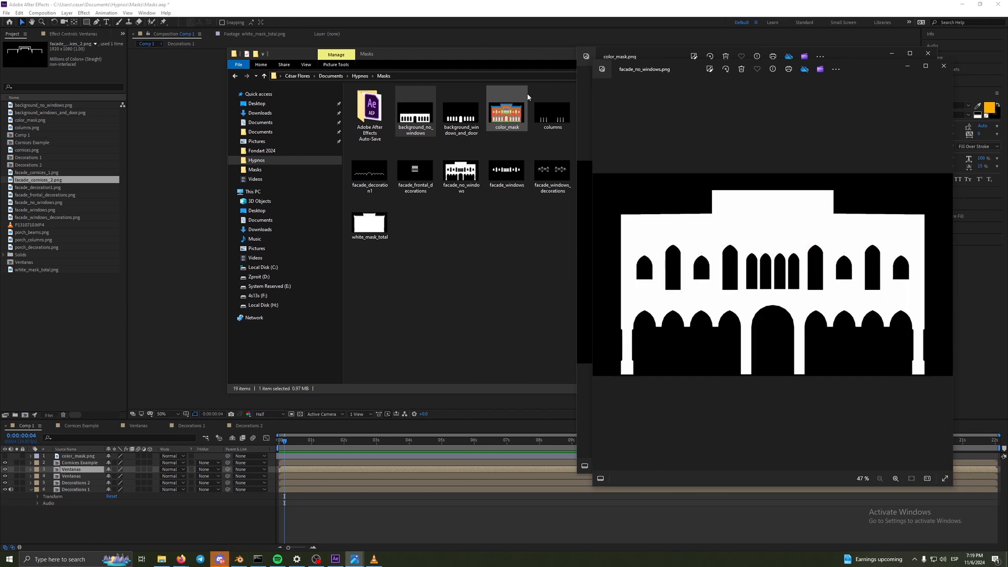
key("Right")
key("Right")
key("Right")
key("Left")
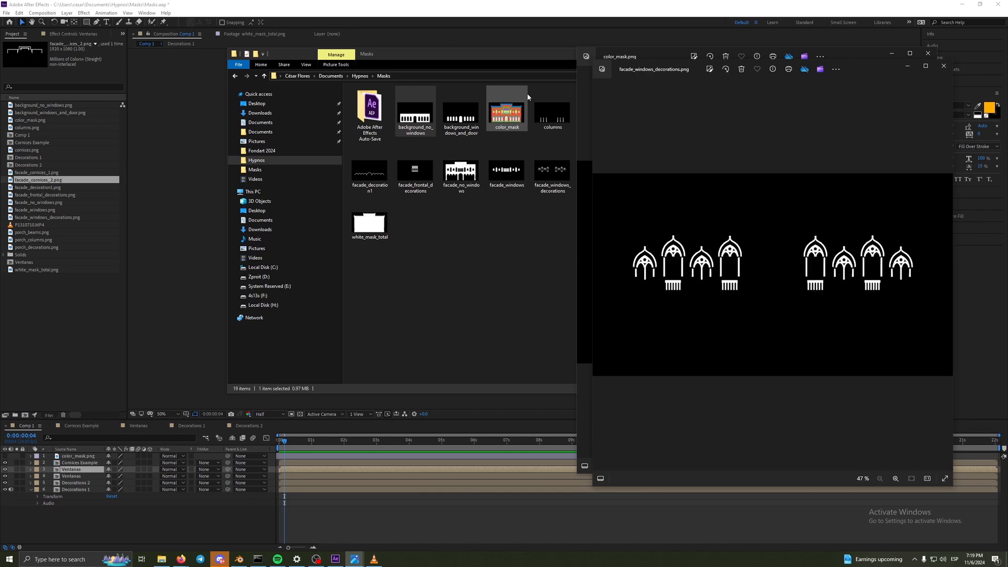
key("Right")
key("Right")
key("Right")
key("Right")
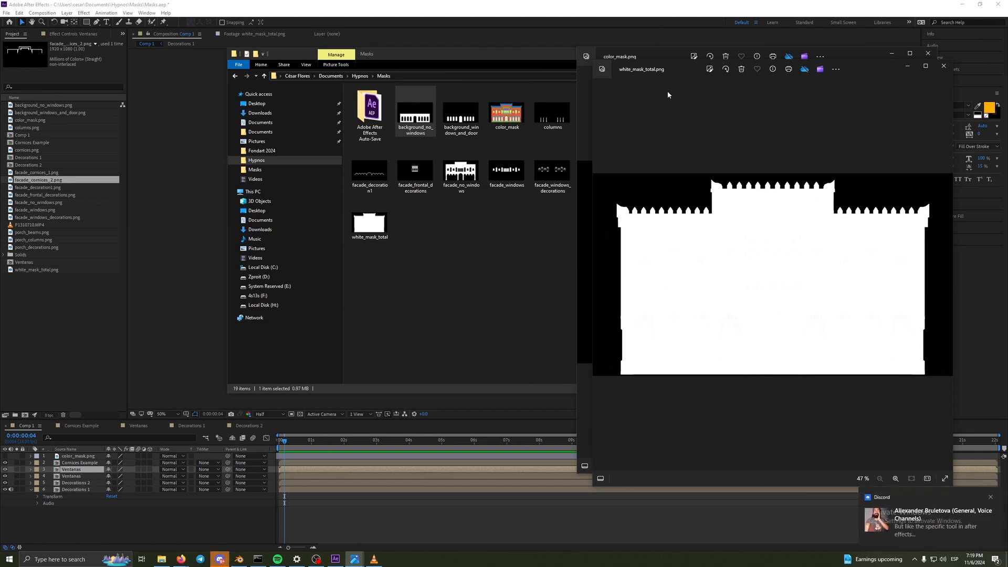
left_click_drag(661, 69, 349, 50)
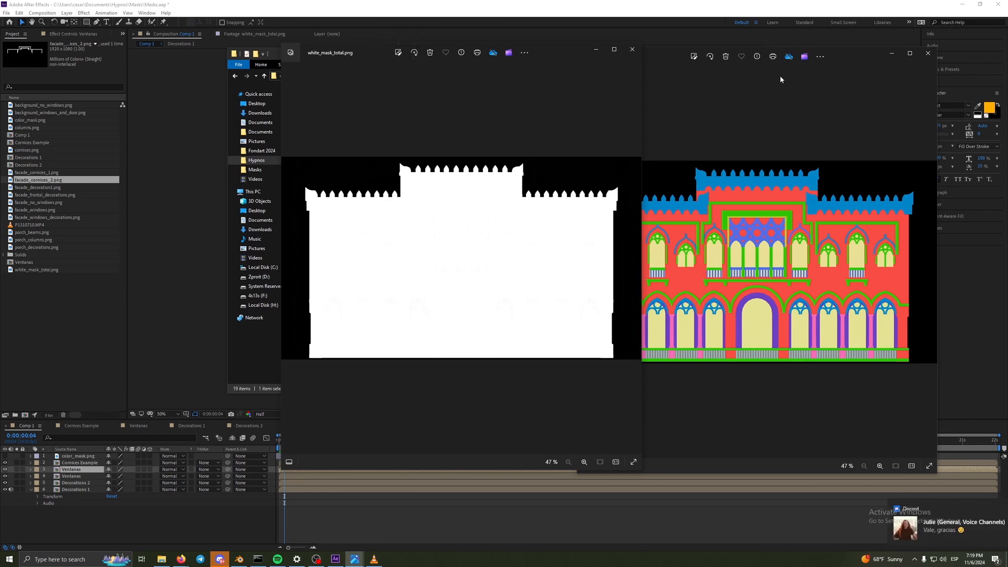
- Back in After Effects, view the facade_cornices_2.png footage and Cornices Example composition, and open the Decorations 1 composition
left_click(123, 307)
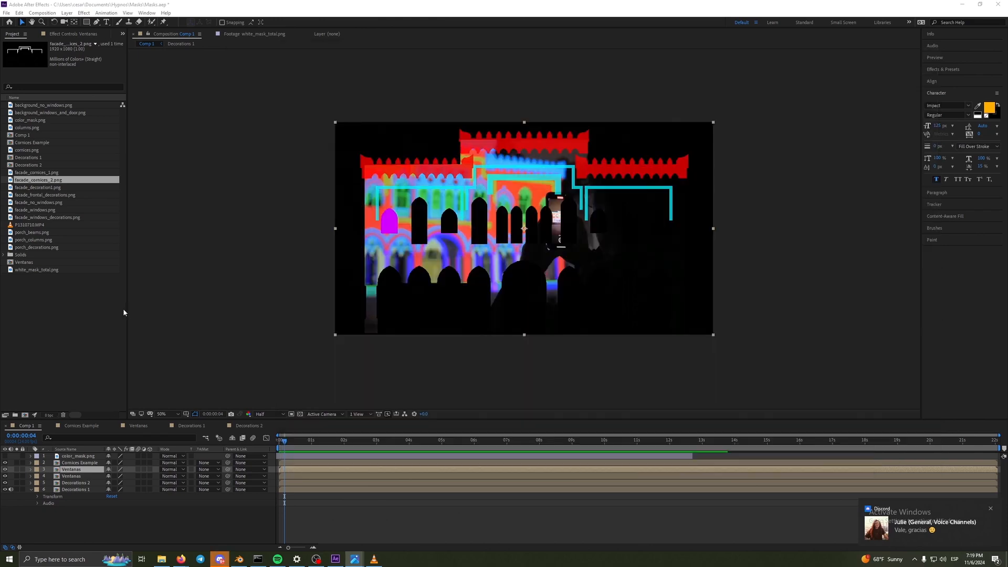
double_click(60, 180)
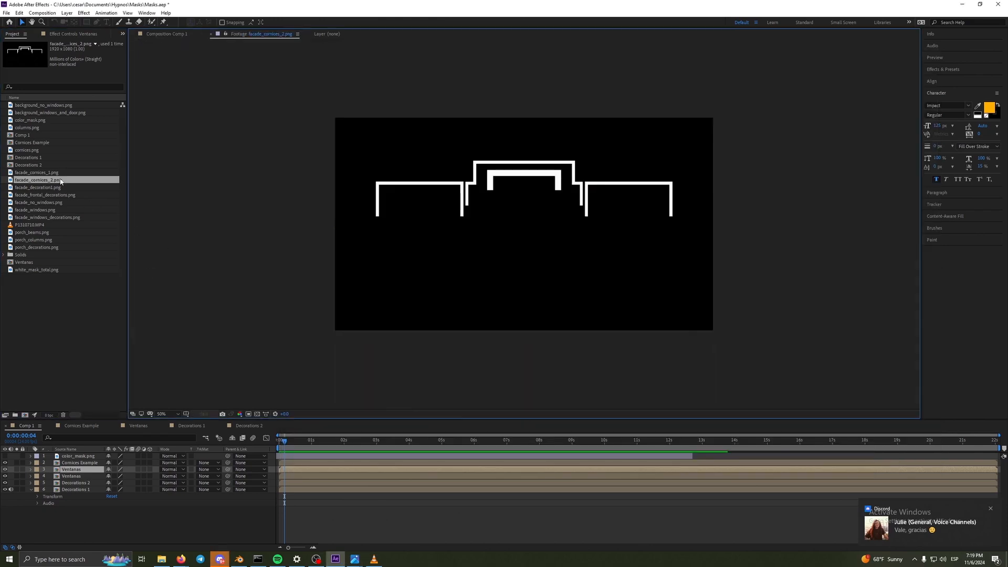
double_click(43, 142)
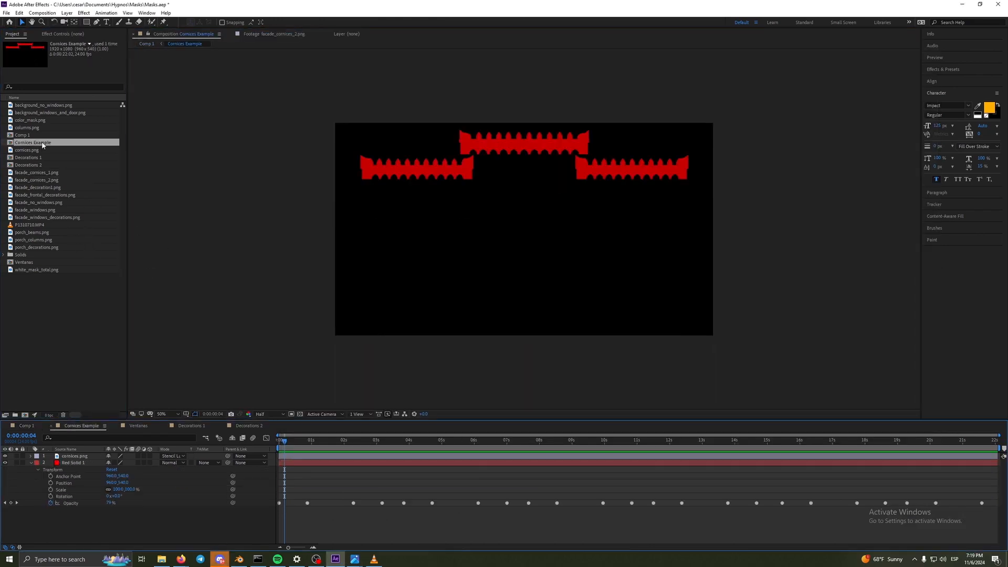
left_click(47, 135)
double_click(48, 136)
double_click(45, 158)
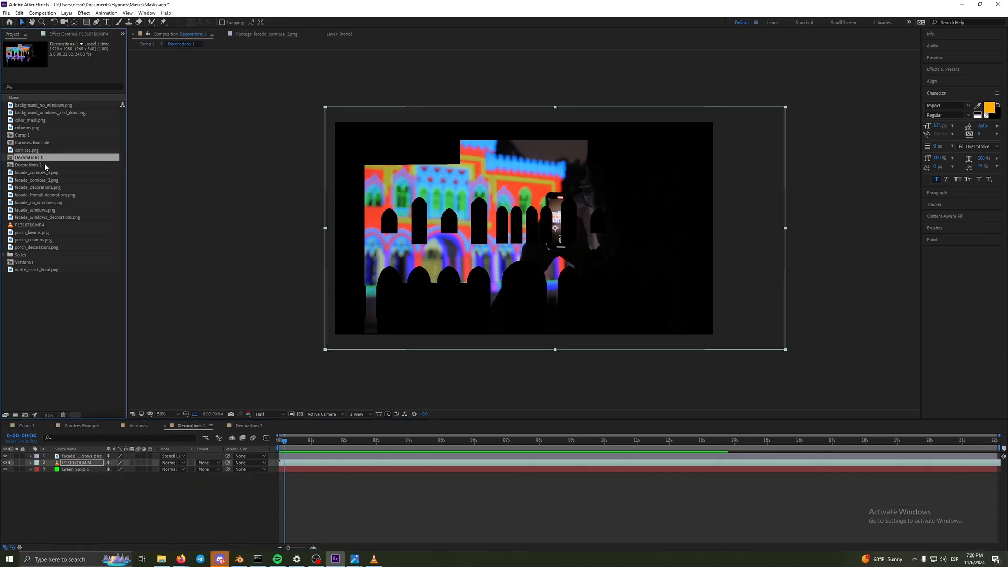
left_click(44, 165)
double_click(45, 158)
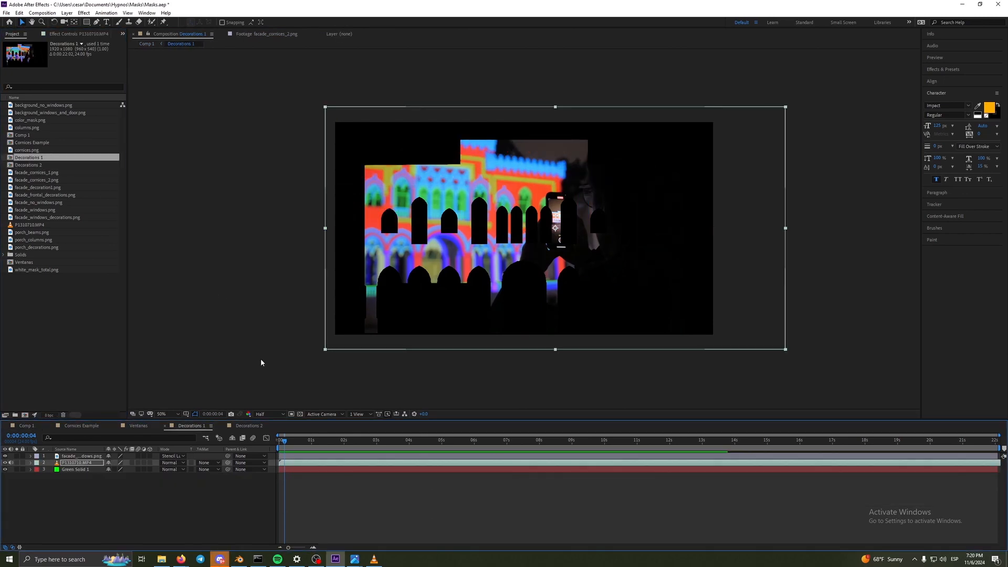
- Move the playhead near the start of Decorations 1 and hide the P1310710.MP4 and Green Solid 1 layers
left_click(280, 440)
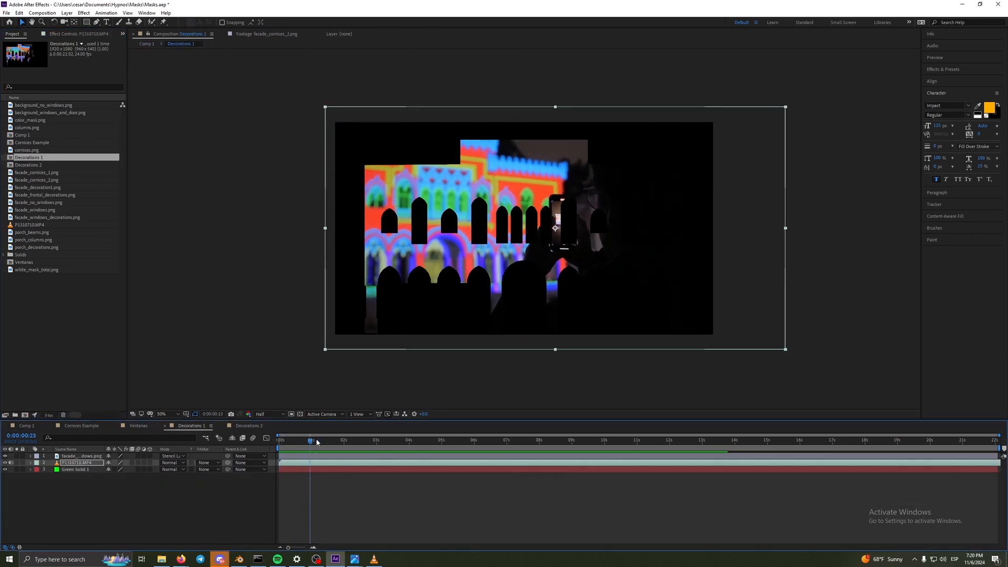
left_click_drag(281, 440, 283, 440)
left_click(5, 463)
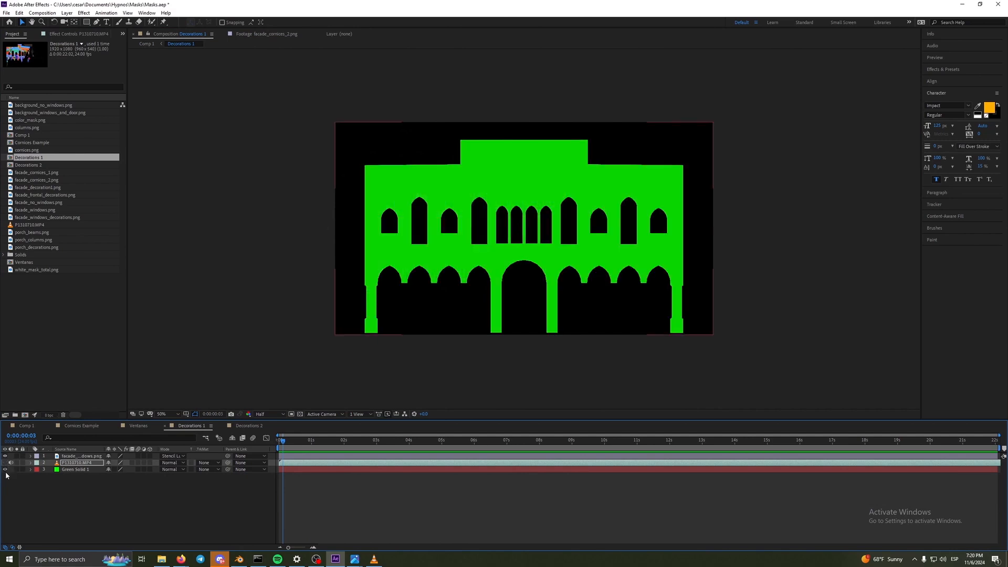
left_click(5, 470)
- Try the Normal and Stencil Alpha blending modes on the facade_no_windows.png layer, and set it back to Stencil Luma
left_click(181, 455)
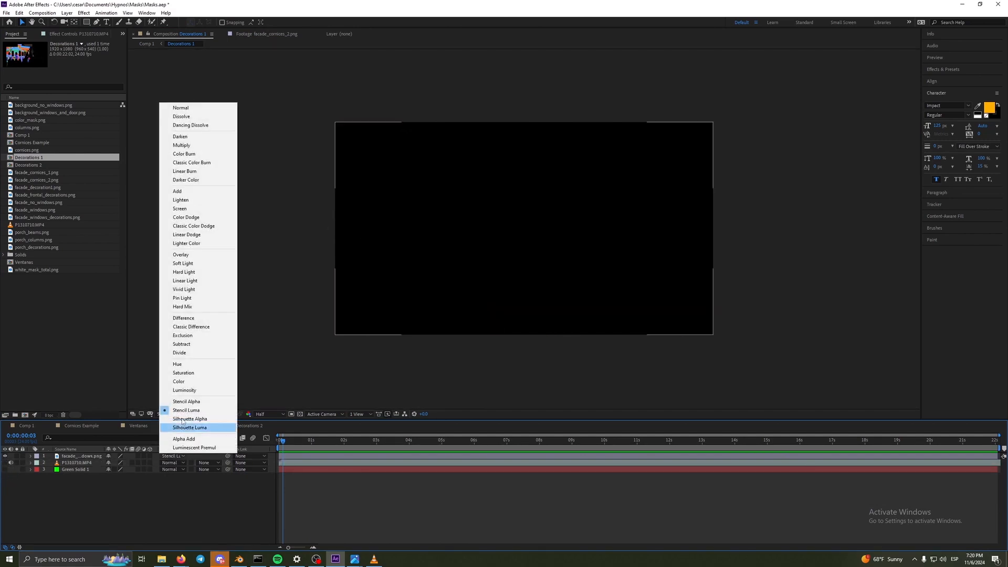
left_click(181, 107)
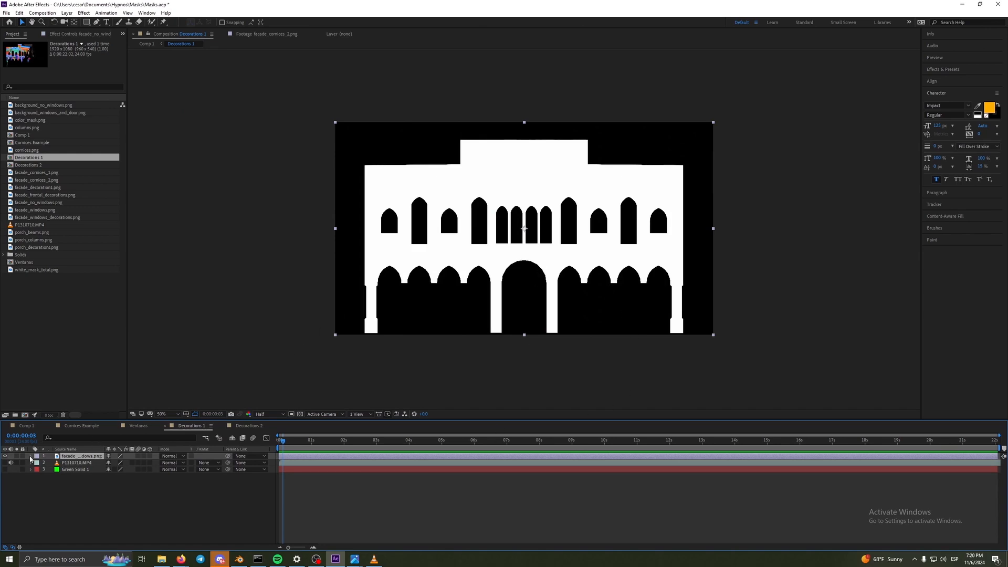
left_click(172, 456)
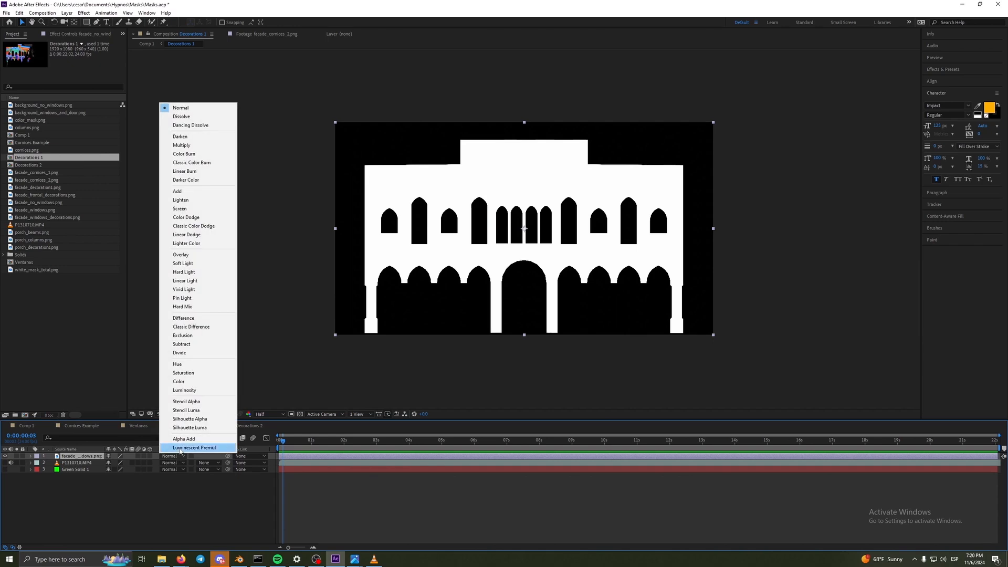
left_click(190, 404)
left_click(172, 456)
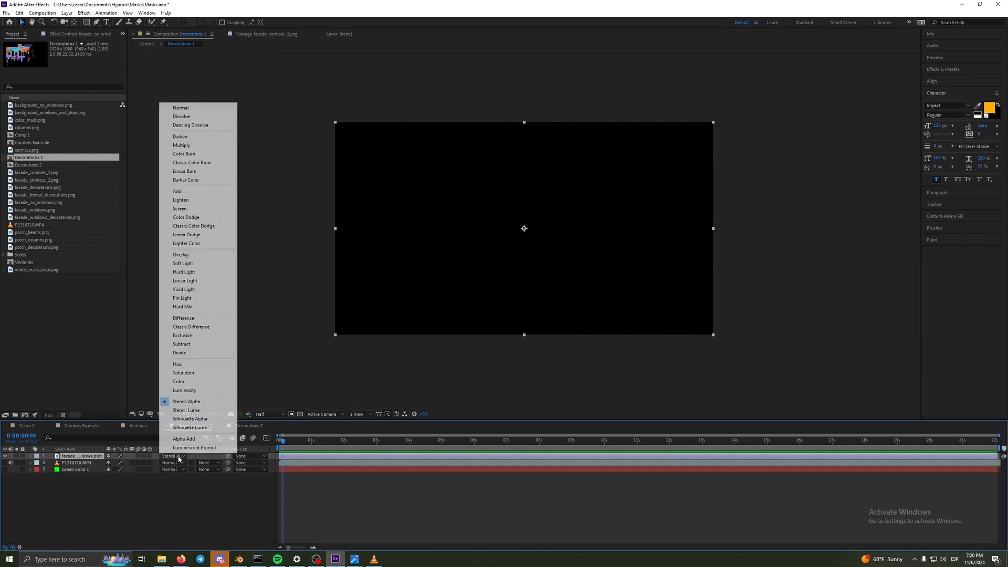
left_click(192, 410)
- Show P1310710.MP4 through the facade mask, swap its visibility for Green Solid 1, and preview the composition
left_click(5, 462)
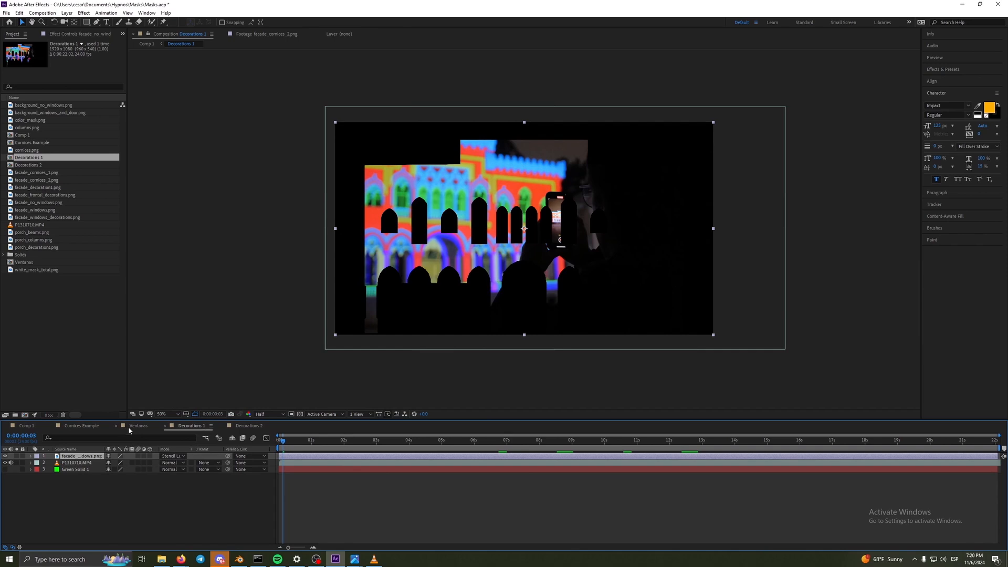
left_click(303, 440)
left_click(5, 462)
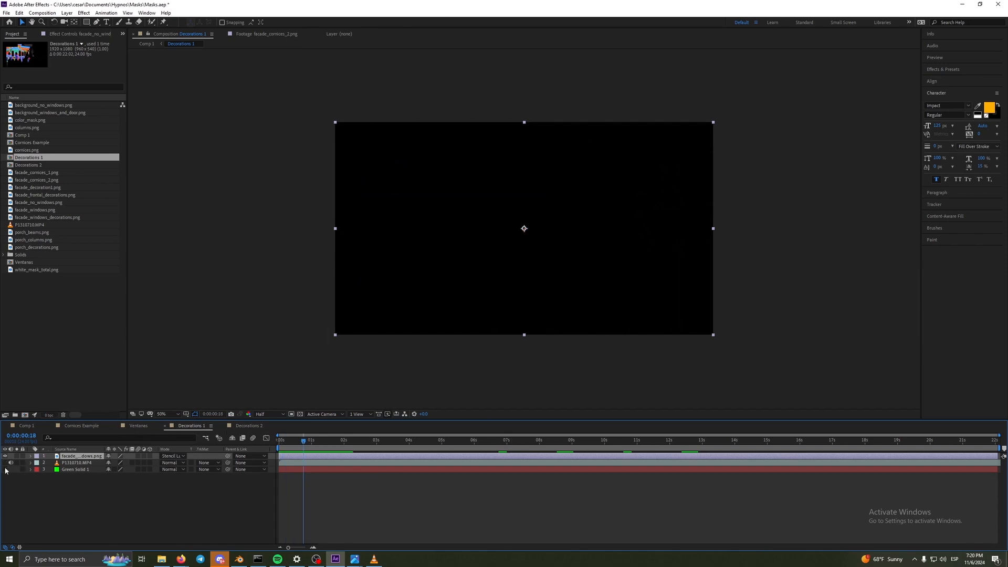
left_click(5, 469)
key("space")
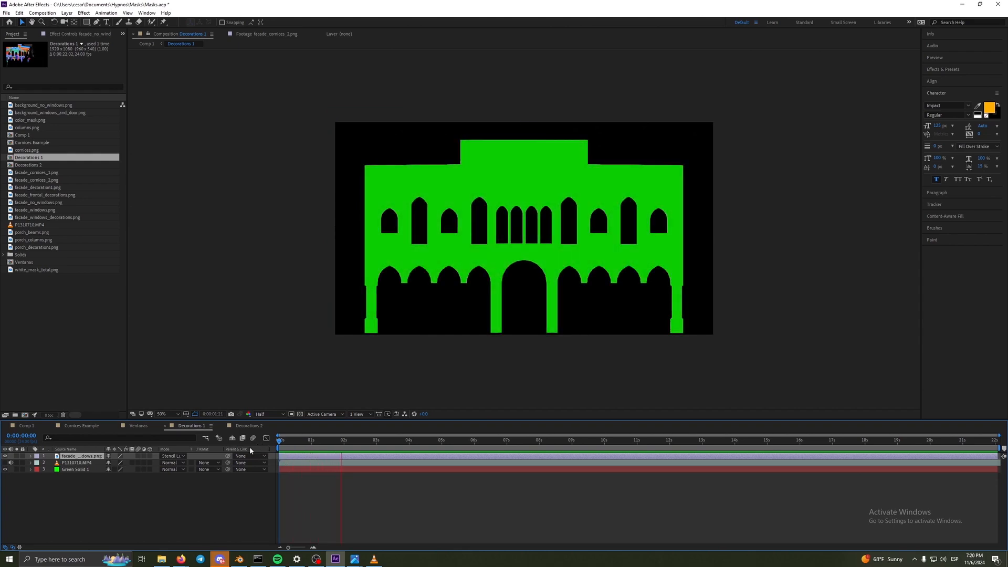
- Mute the P1310710.MP4 layer's audio in Decorations 1, and scrub the Decorations 2 composition to 0:00:05:20
key("space")
left_click(11, 462)
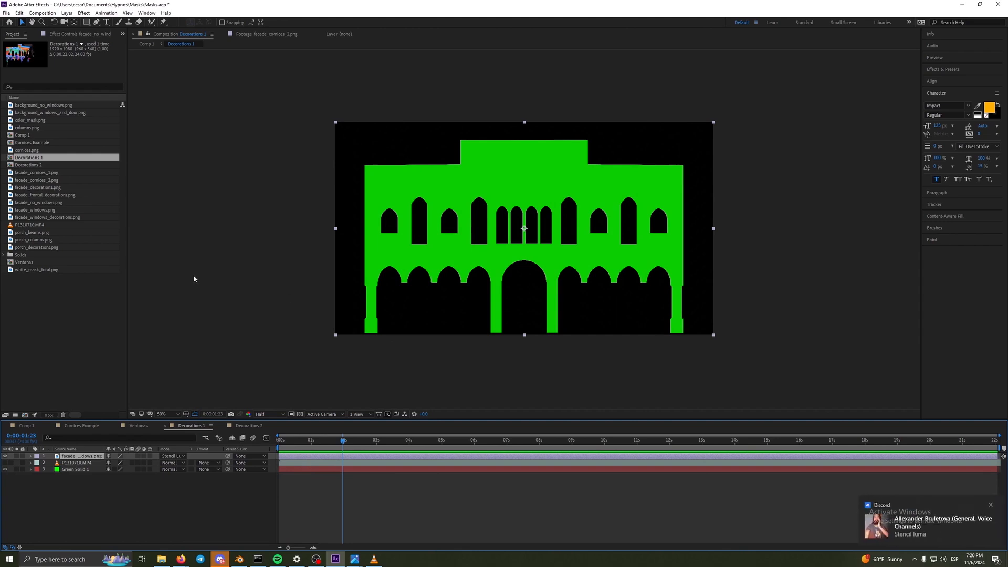
double_click(31, 165)
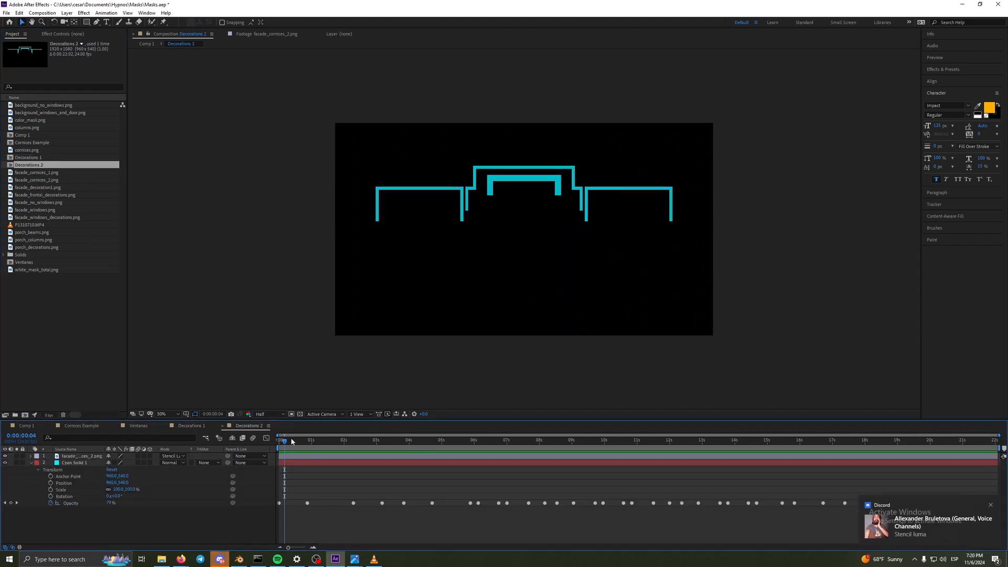
left_click_drag(292, 441, 468, 462)
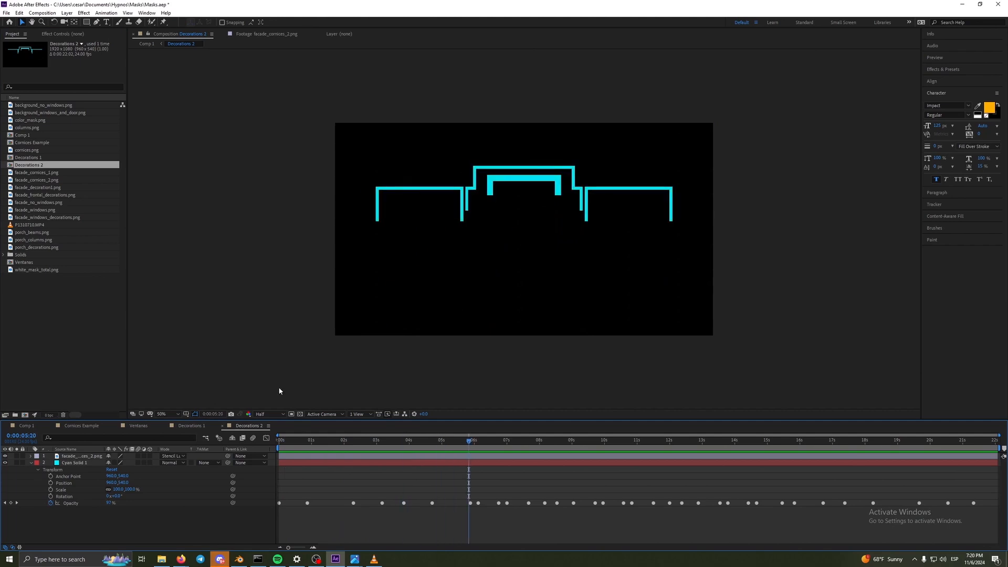
- Open Comp 1, preview the combined masks from the start, and scrub the playhead to 0:00:03:10
left_click(34, 261)
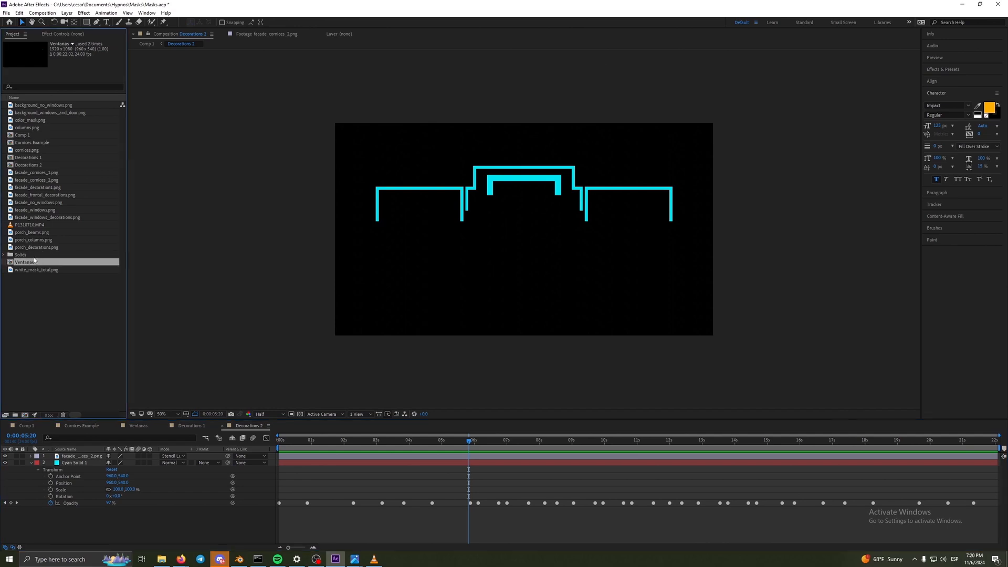
double_click(28, 137)
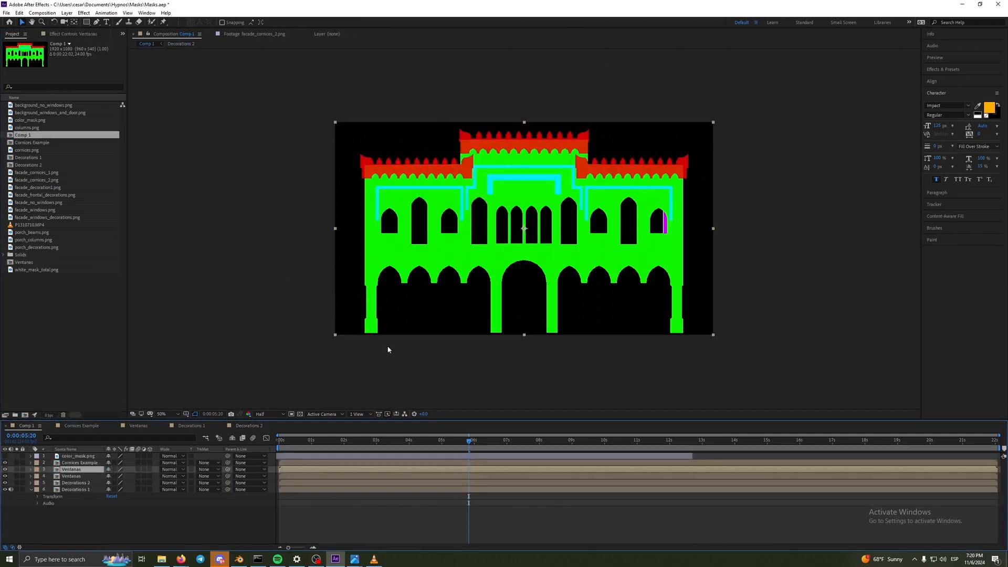
left_click_drag(471, 440, 255, 441)
key("space")
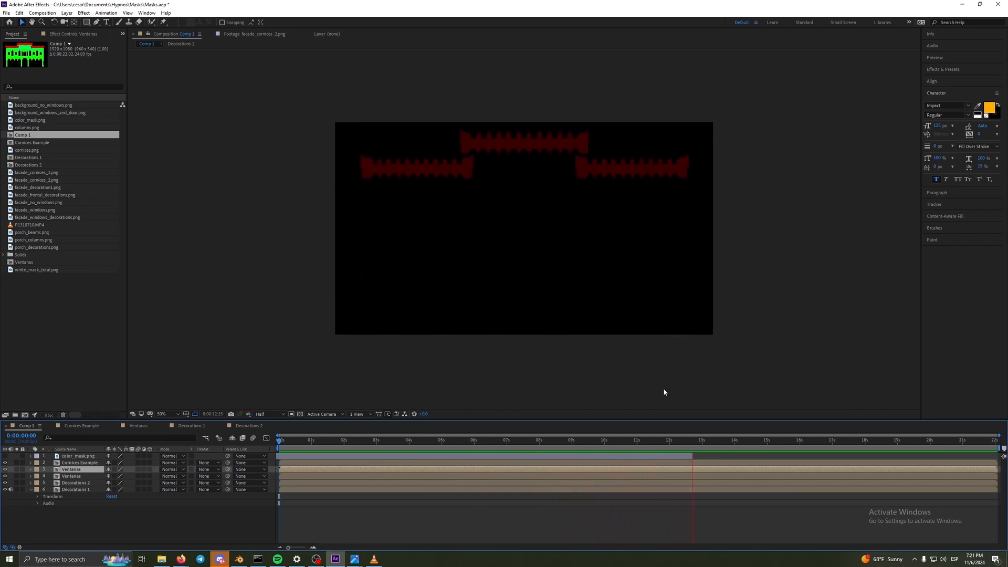
key("space")
left_click_drag(674, 443, 390, 445)
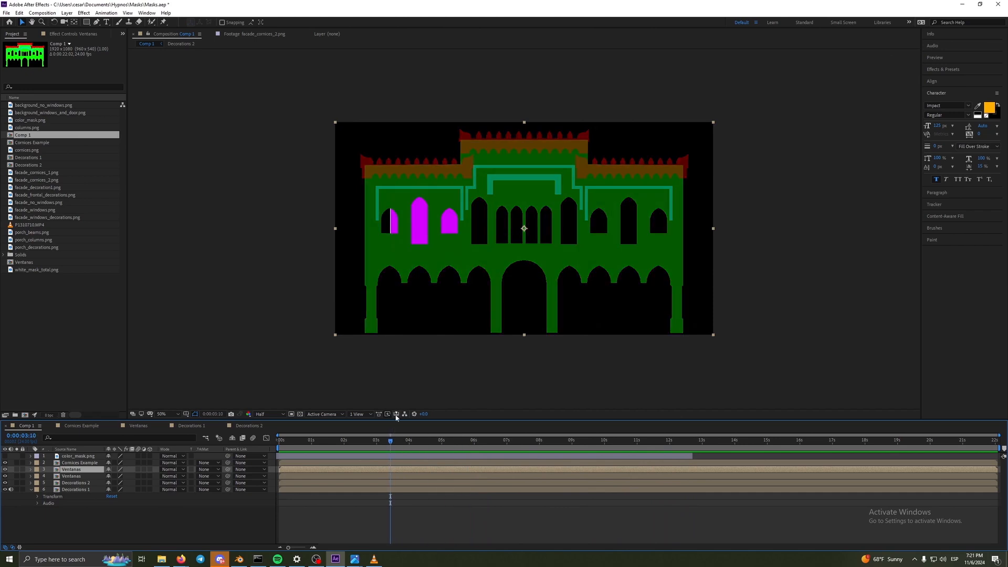
- View several mask images in the project, including white_mask_total.png at full size, and scrub the Ventanas composition to 0:00:07:04
left_click(42, 112)
left_click(47, 179)
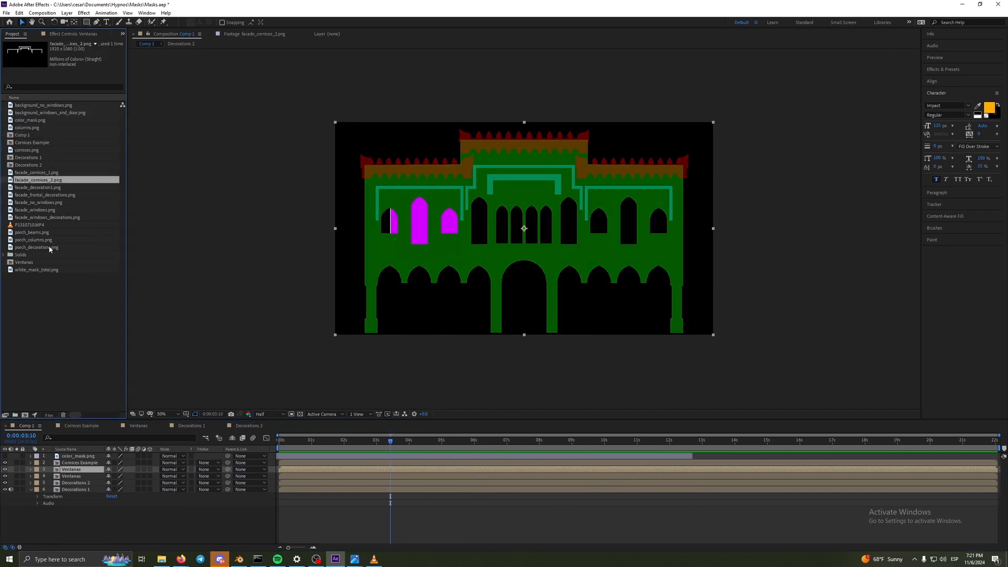
left_click(31, 122)
left_click(38, 105)
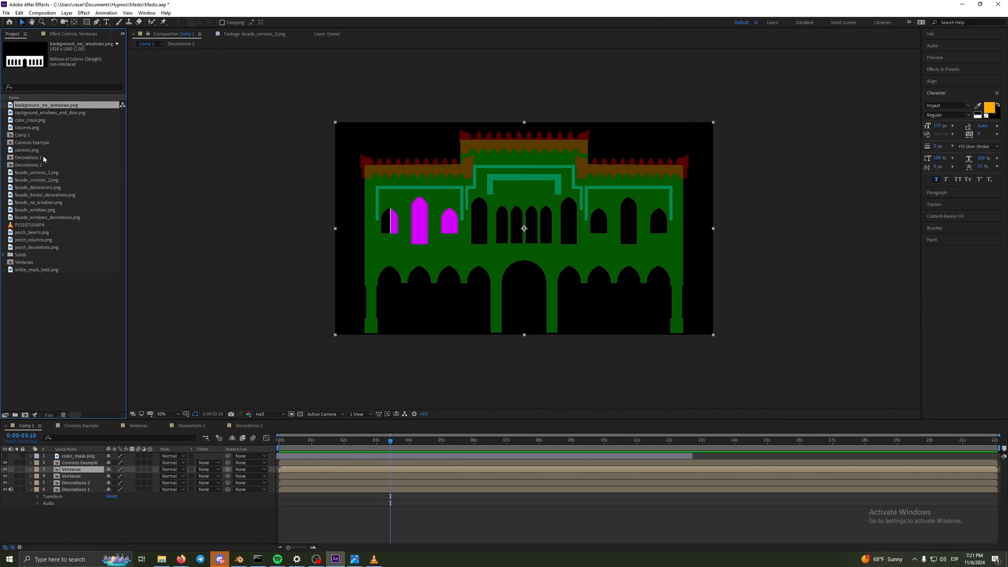
double_click(45, 269)
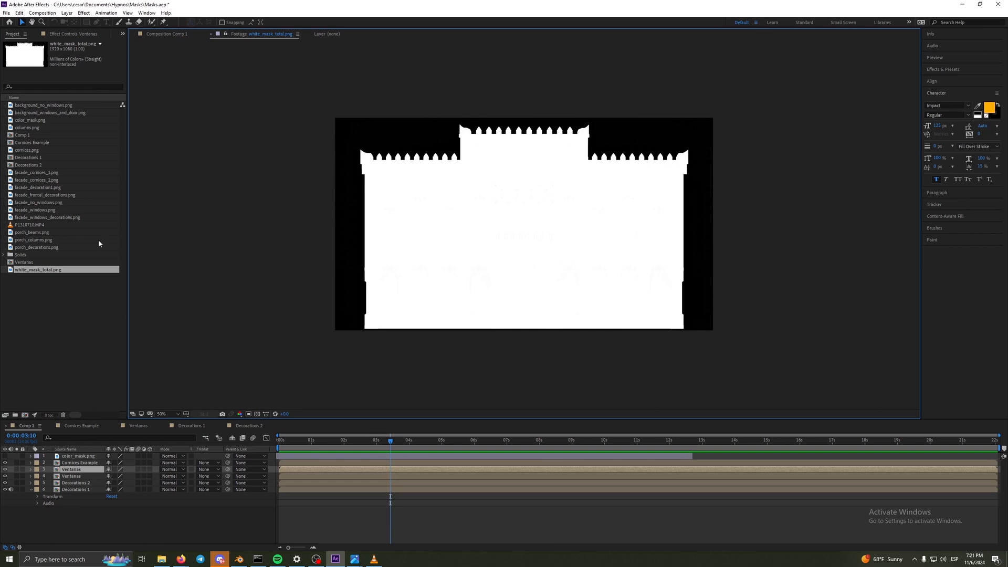
double_click(46, 262)
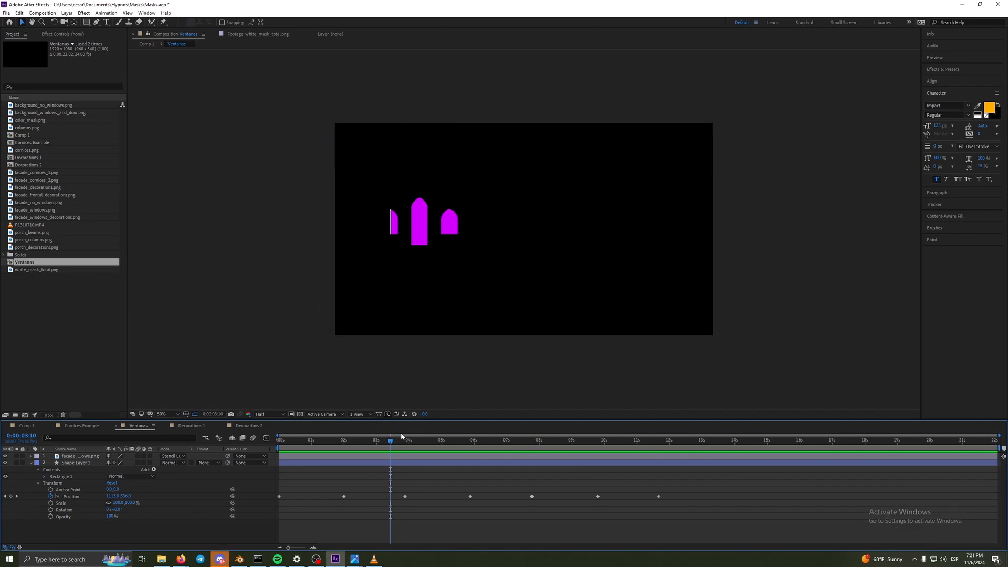
left_click_drag(393, 441, 513, 446)
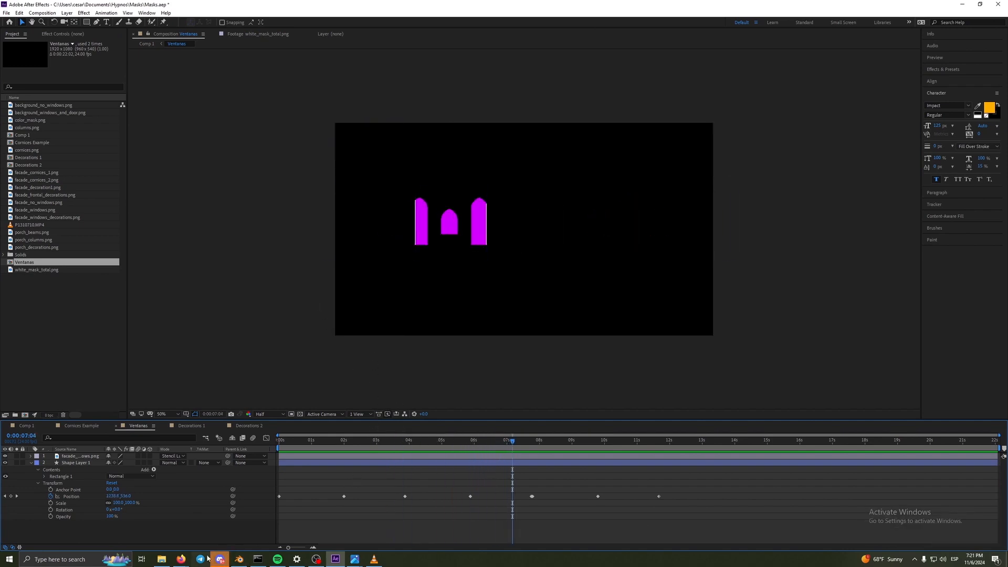
- Switch to the Workshop English presentation, highlight the 16 masks bullet, and view the 3d Grid and Cámara Ortográfica slides
mouse_move(180, 559)
left_click(172, 532)
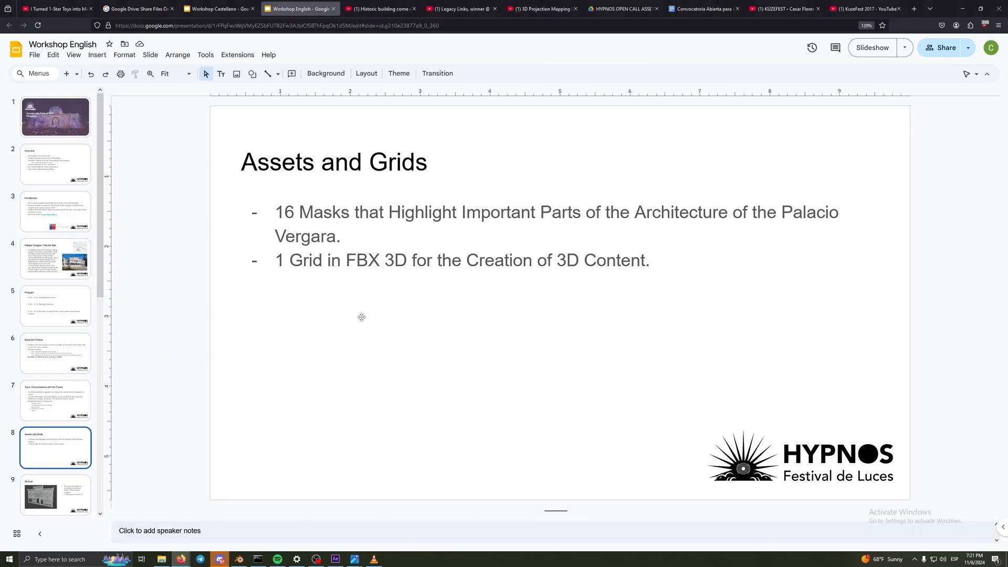
left_click_drag(345, 237, 279, 214)
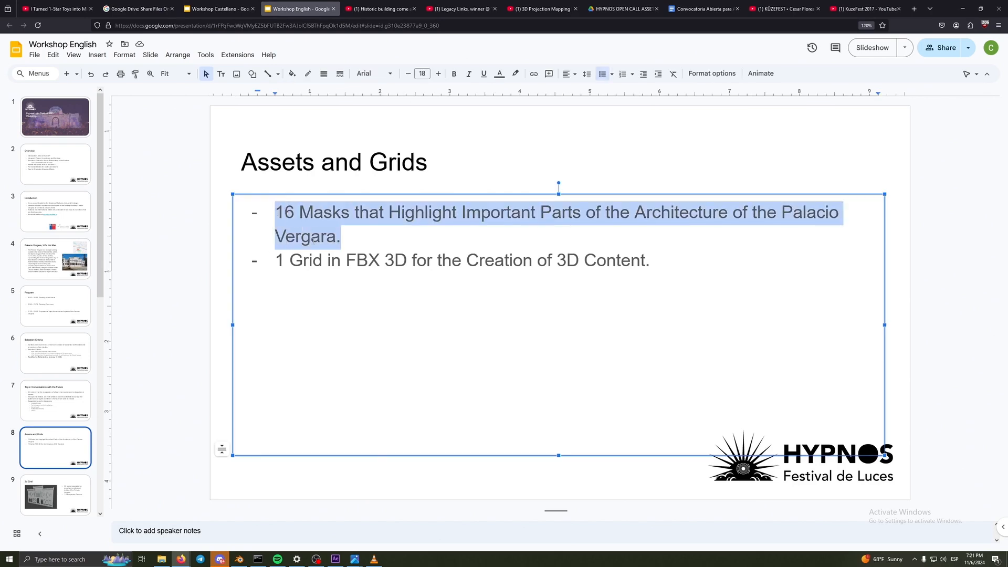
scroll(67, 412, "down", 1)
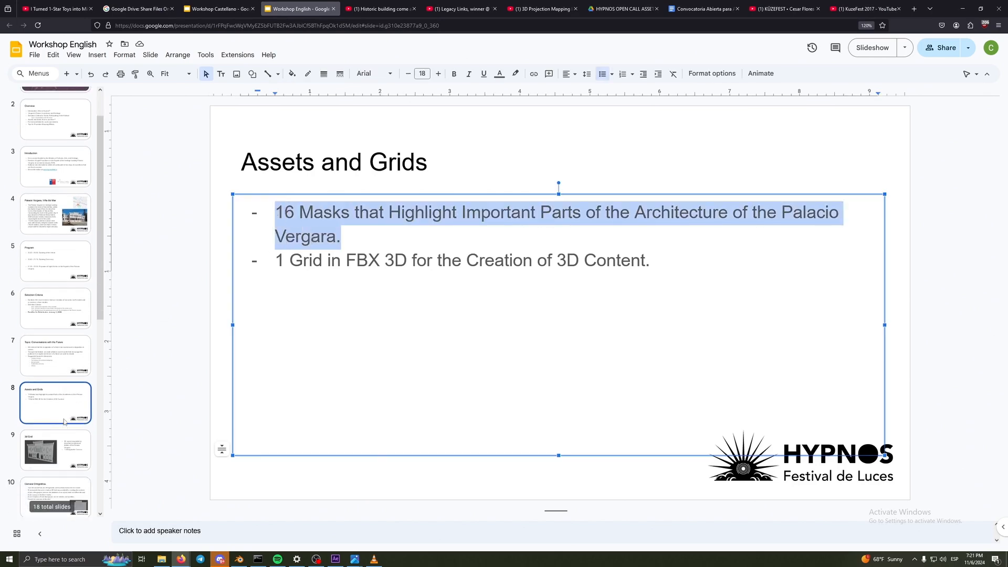
left_click(64, 433)
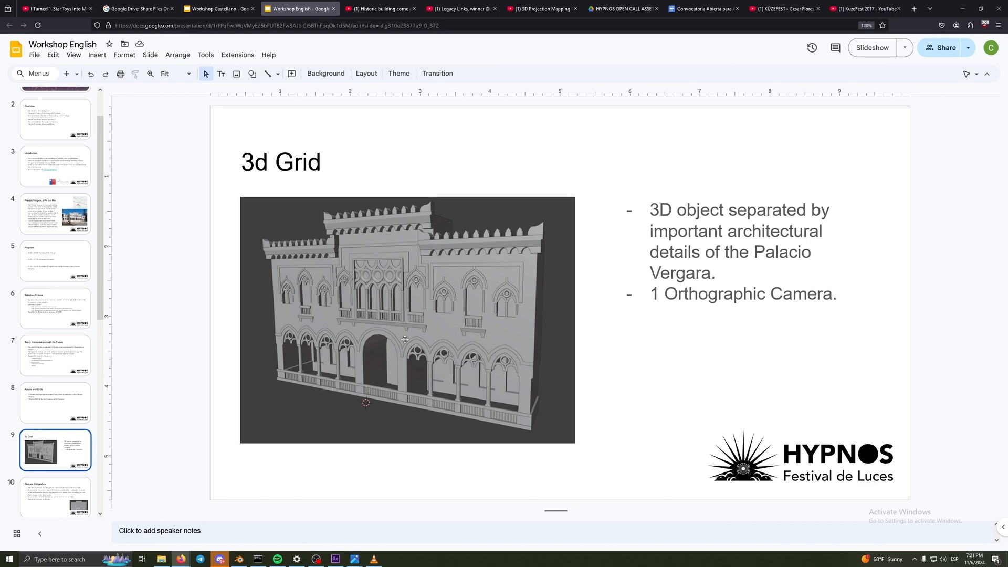
left_click(72, 499)
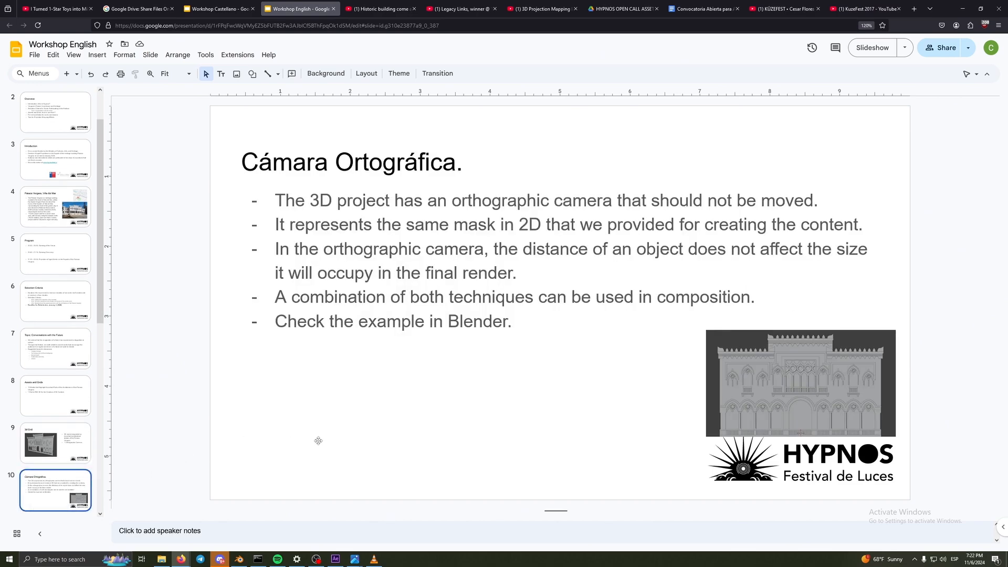
- Switch to Blender, examine the palace in the camera view, and widen the second viewport to show the model in perspective
left_click(239, 558)
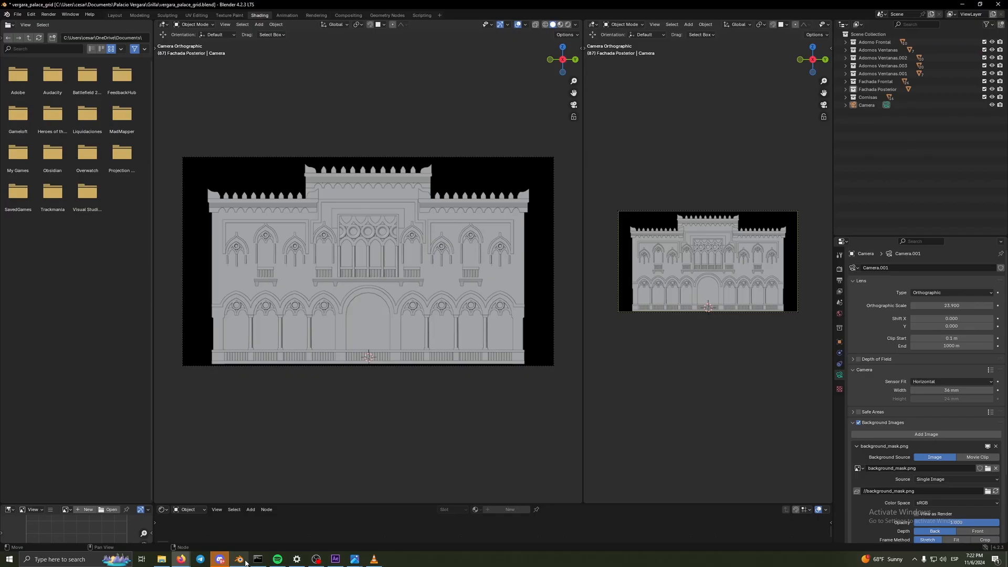
left_click_drag(583, 348, 710, 348)
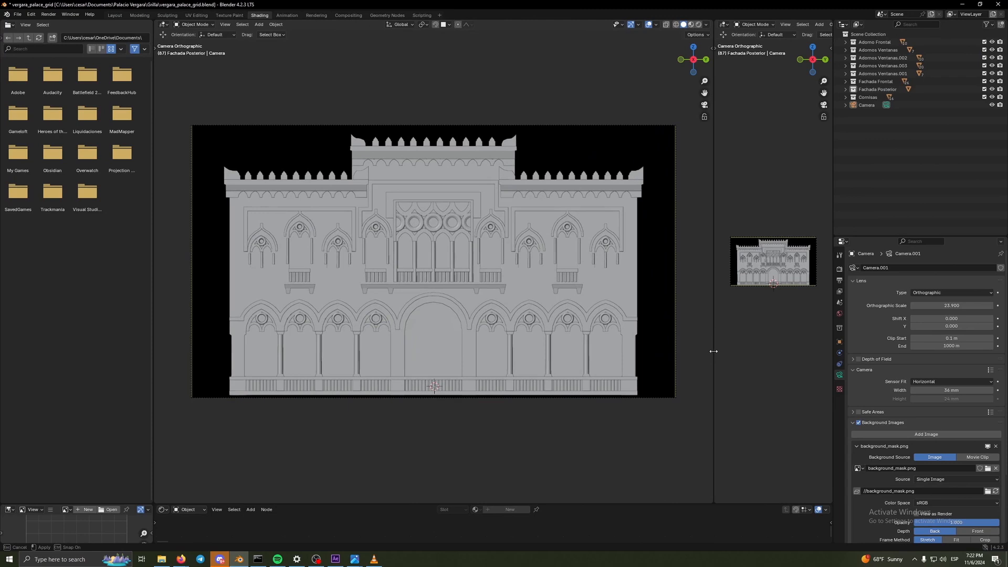
key("Home")
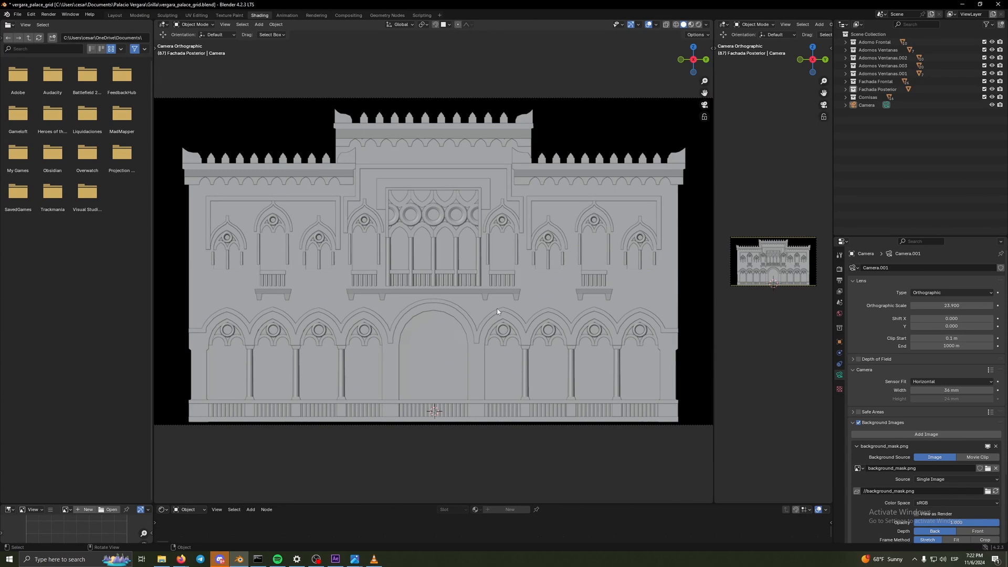
scroll(465, 317, "down", 2)
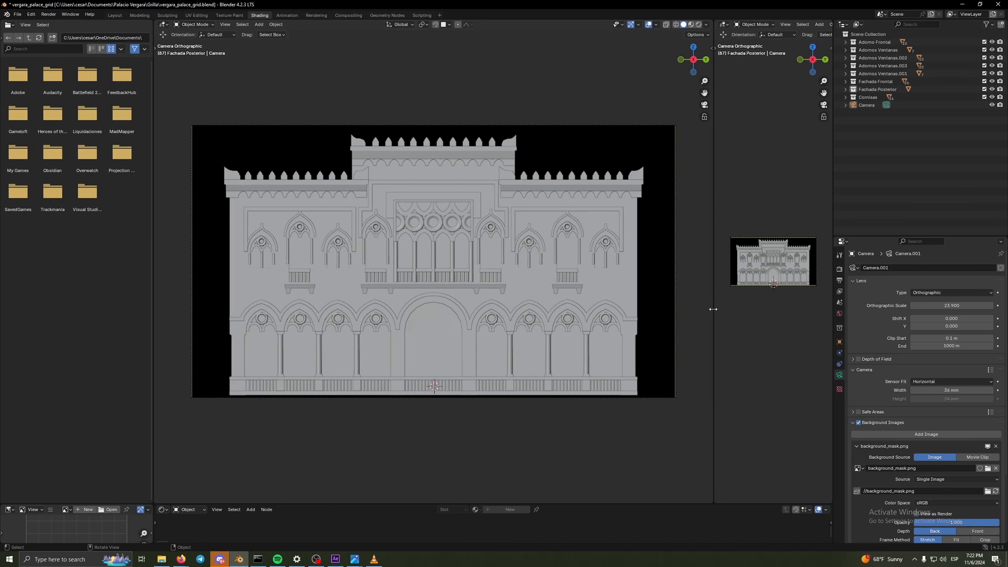
left_click_drag(713, 309, 542, 304)
left_click_drag(693, 329, 634, 332)
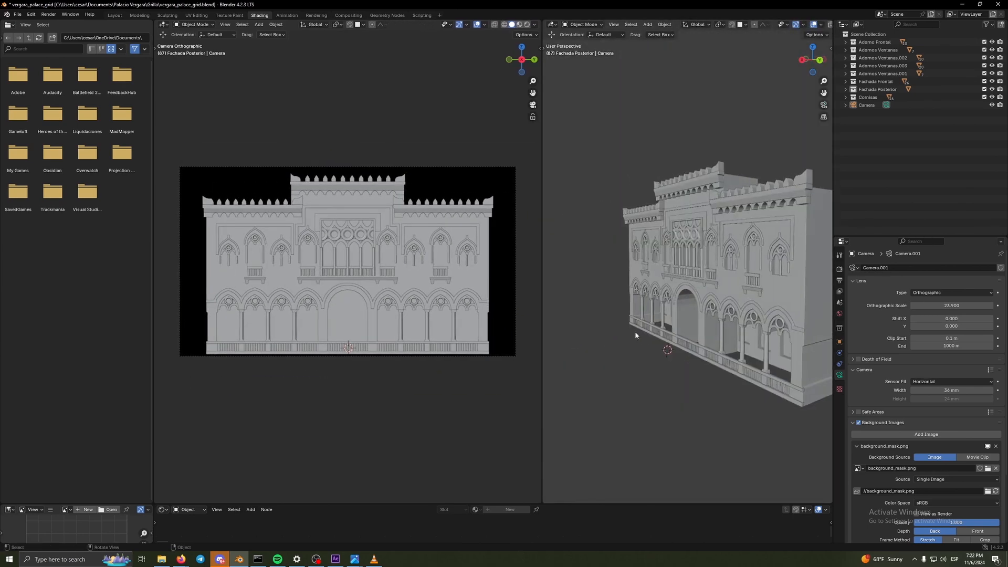
- Add a cube mesh to the palace scene and raise it to about the middle of the facade
key("shift+a")
mouse_move(679, 384)
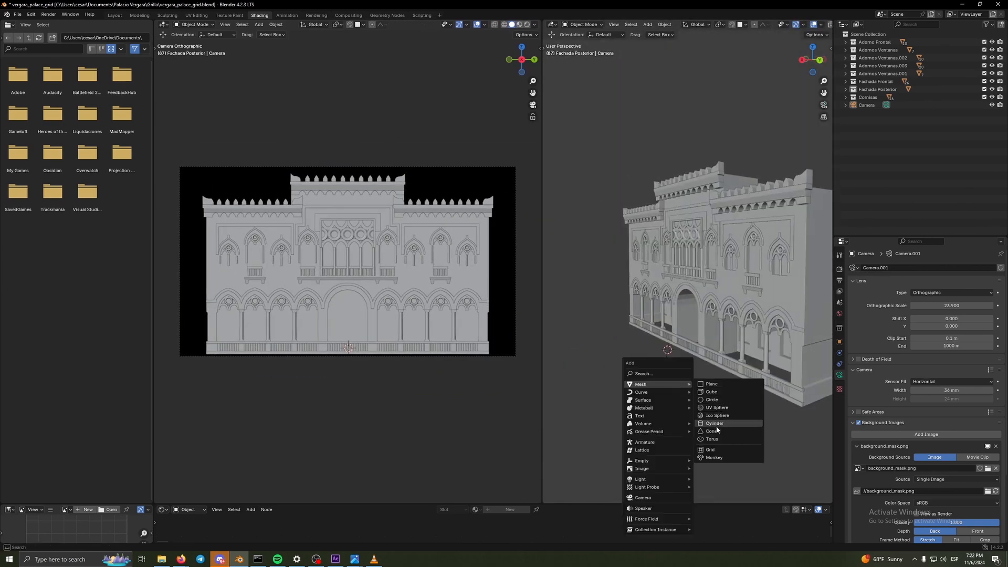
left_click(717, 392)
left_click_drag(668, 321, 662, 255)
scroll(642, 349, "down", 6)
- Select the orthographic camera in the perspective view, and enlarge the camera viewport by narrowing the file browser area
left_click(618, 284)
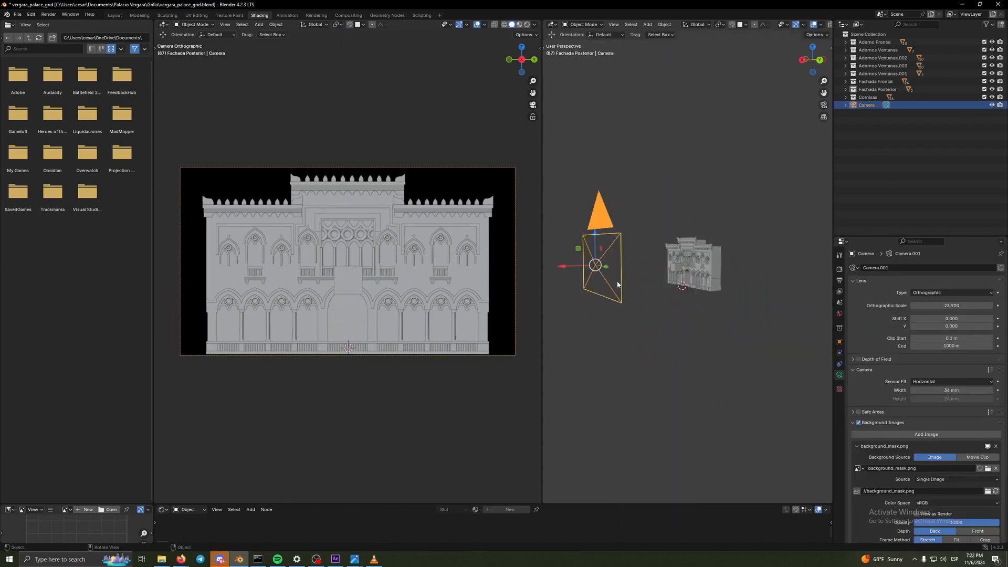
scroll(671, 304, "up", 2)
left_click_drag(543, 310, 531, 310)
left_click_drag(154, 304, 29, 302)
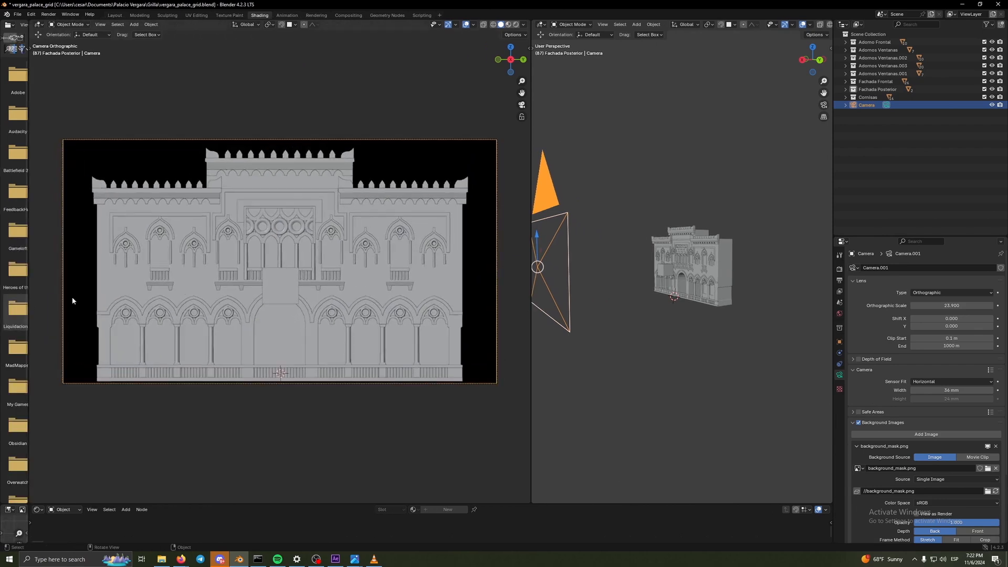
- Move the cube along the X axis toward the camera and back, leaving it in front of the facade
left_click(665, 271)
left_click_drag(639, 273, 587, 285)
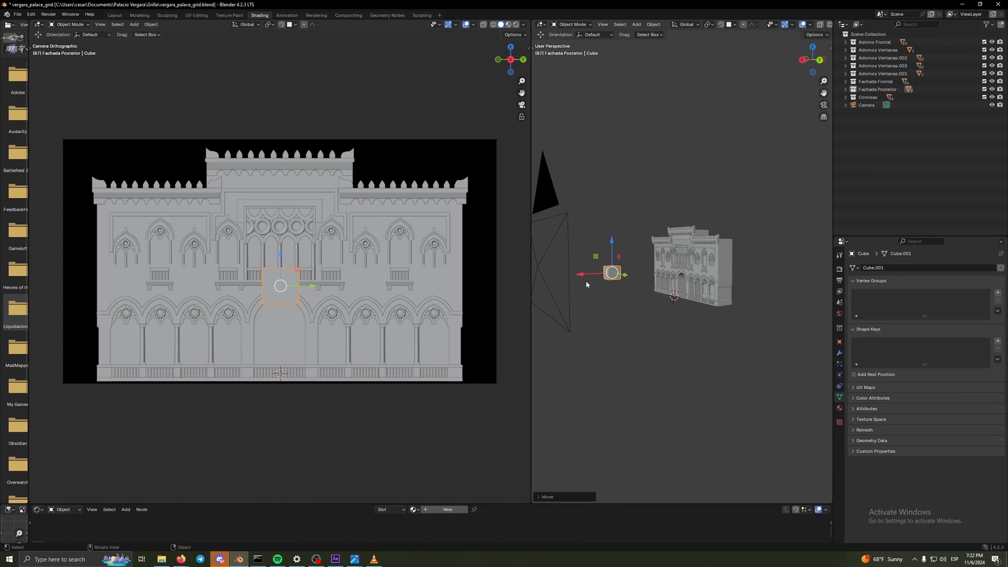
left_click_drag(596, 277, 627, 277)
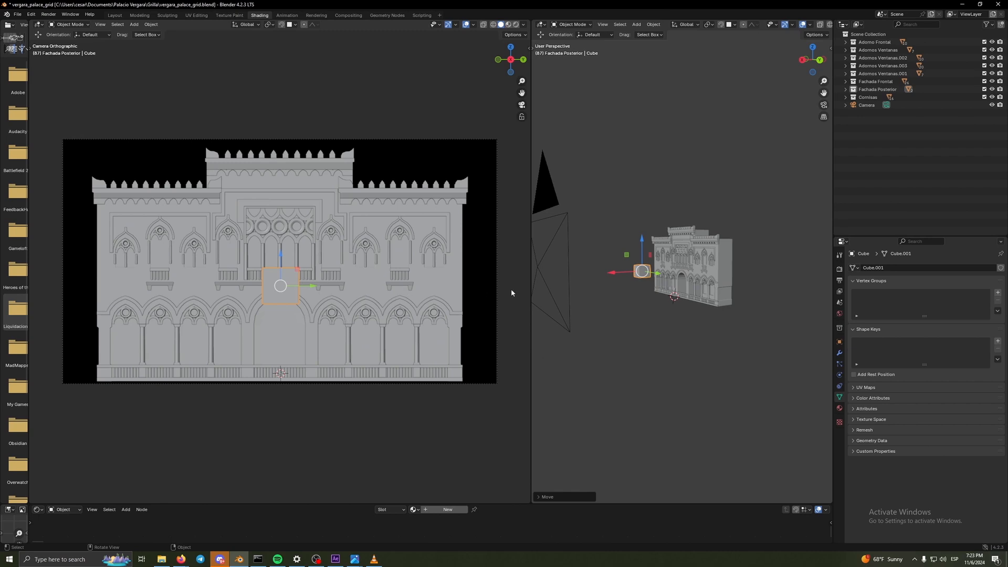
mouse_move(611, 272)
left_mouse_down()
mouse_move(636, 280)
mouse_move(618, 277)
left_mouse_up()
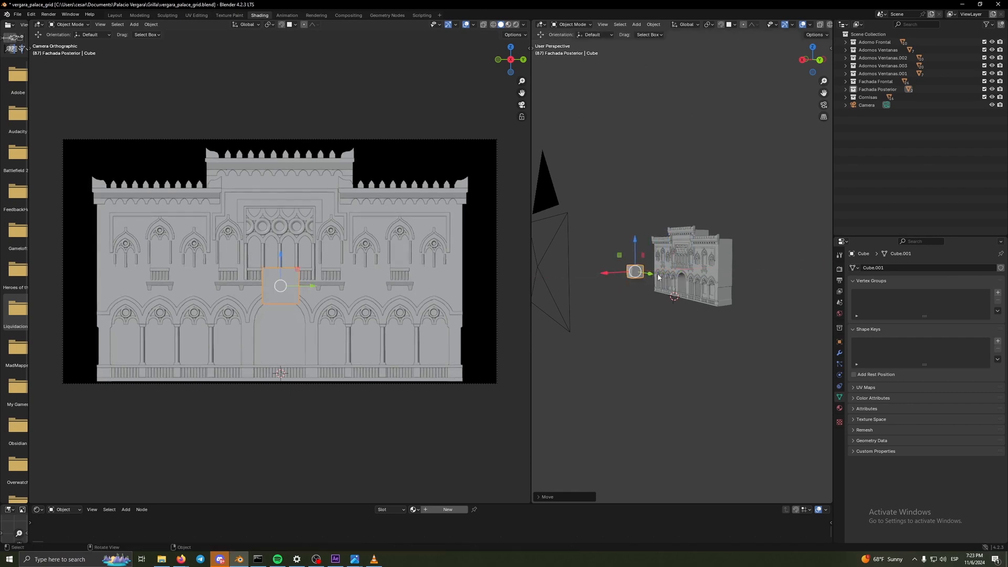
- Scale the cube up by about 3.26 and rotate it freely so three of its faces show in the camera view
key("s")
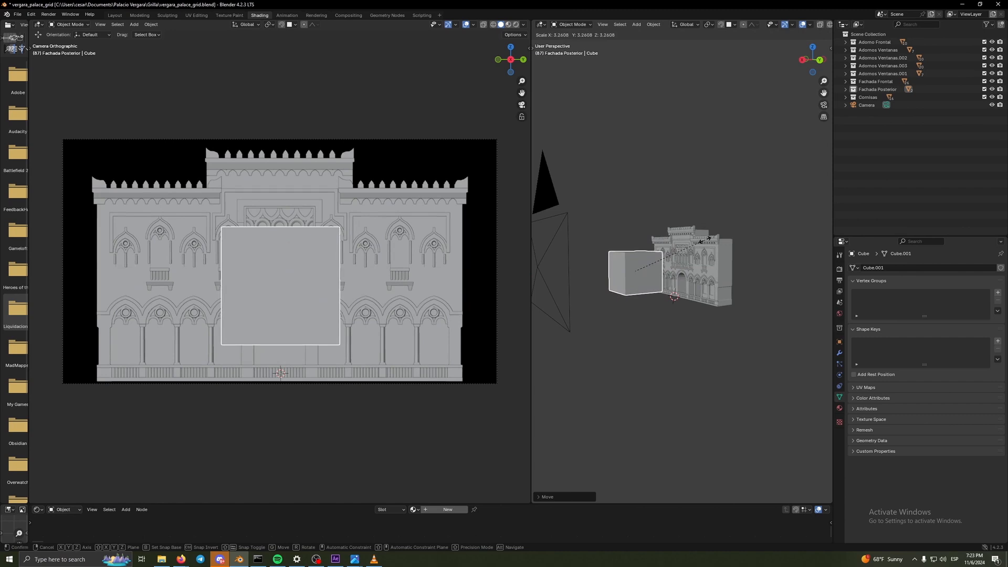
left_click(705, 239)
key("shift+space")
left_click(657, 266)
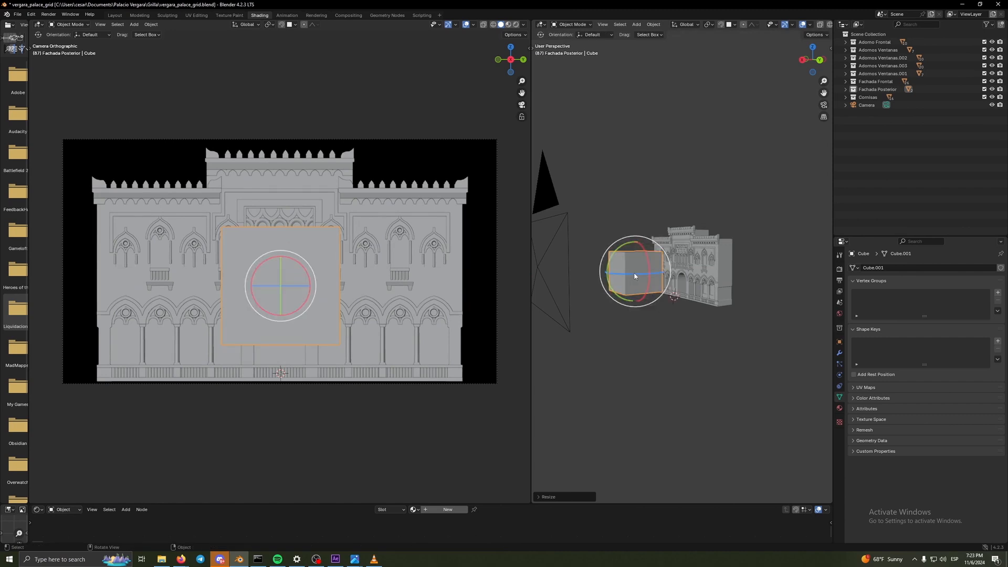
left_click_drag(634, 276, 722, 297)
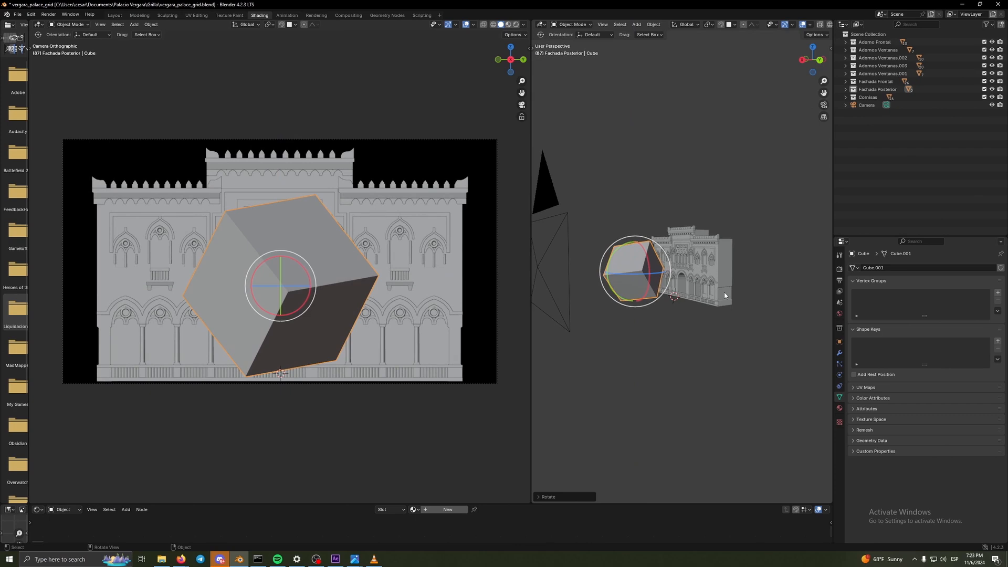
left_click(583, 290)
left_click(631, 290)
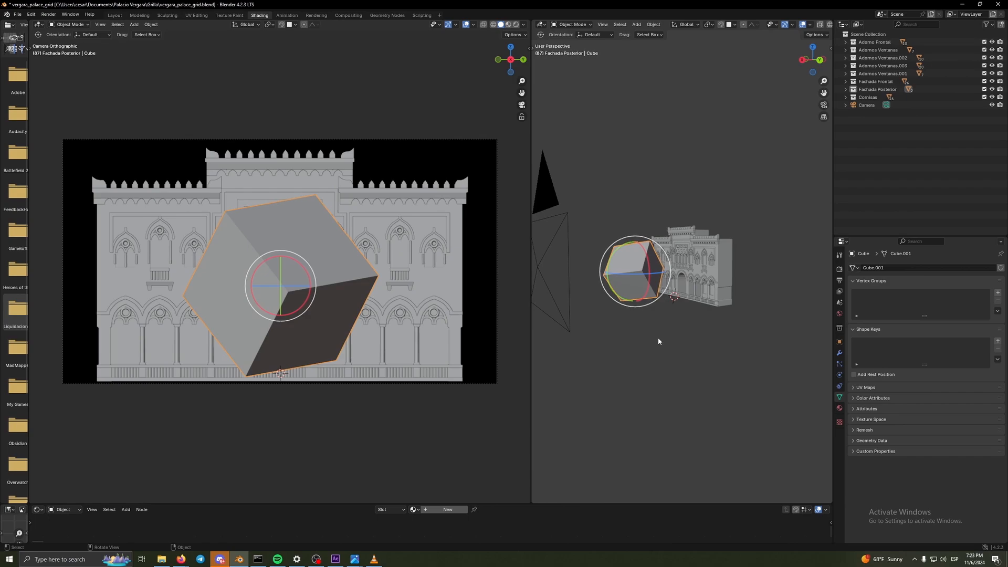
- Switch back to the Workshop English presentation at the Cámara Ortográfica slide
mouse_move(181, 559)
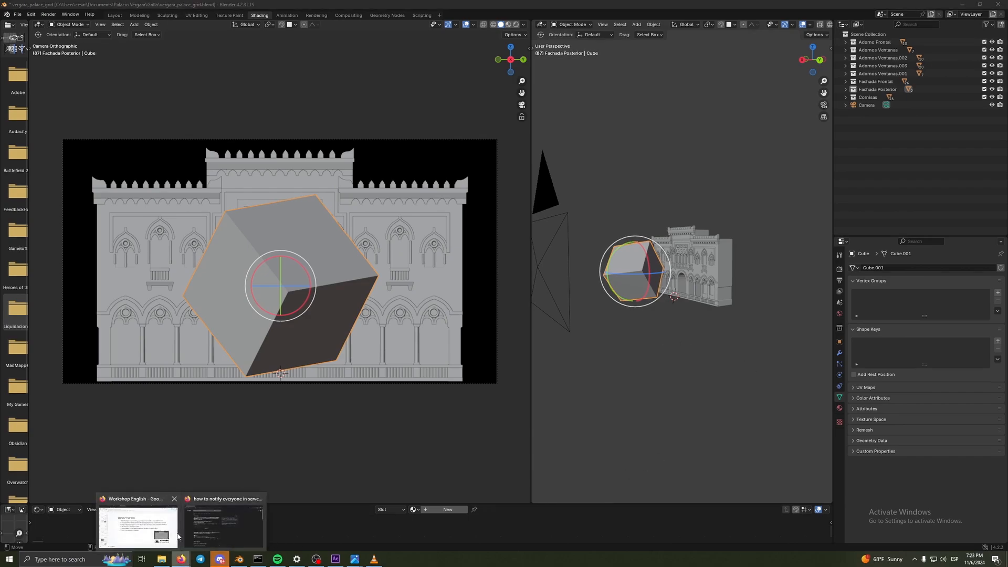
left_click(262, 511)
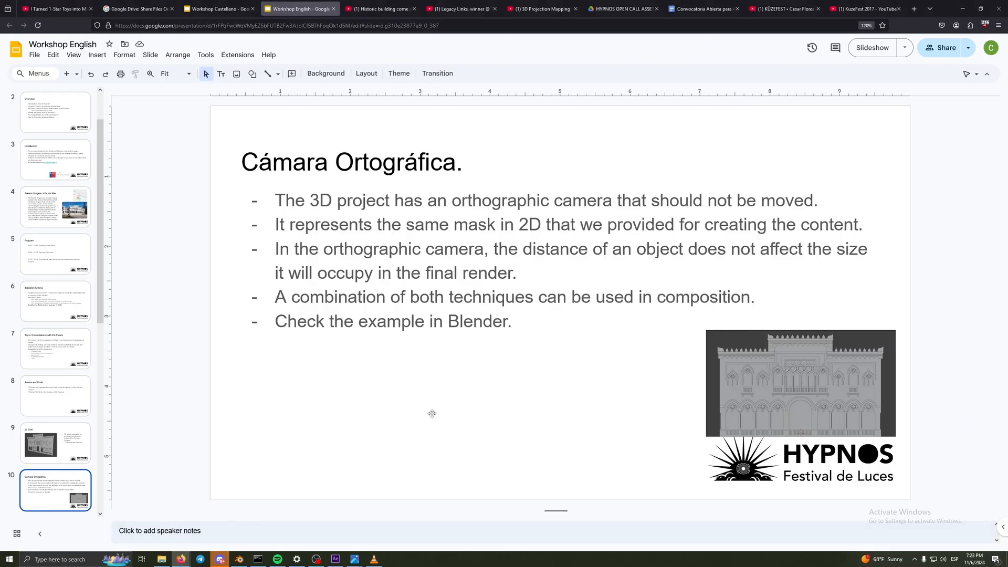
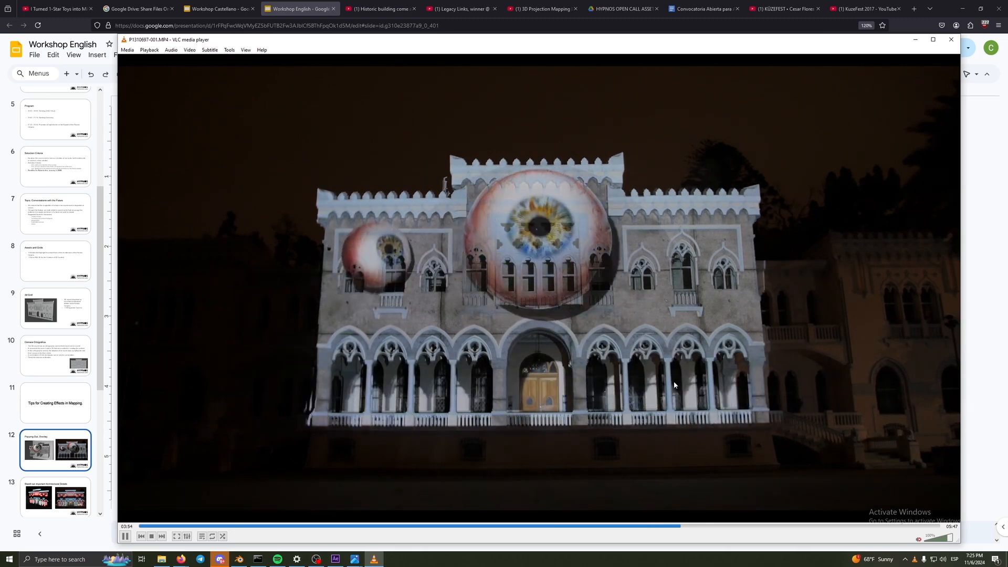
- Play the paused projection recording of the eyeballs on the palace facade for a few seconds, pausing it at 03:57
key("space")
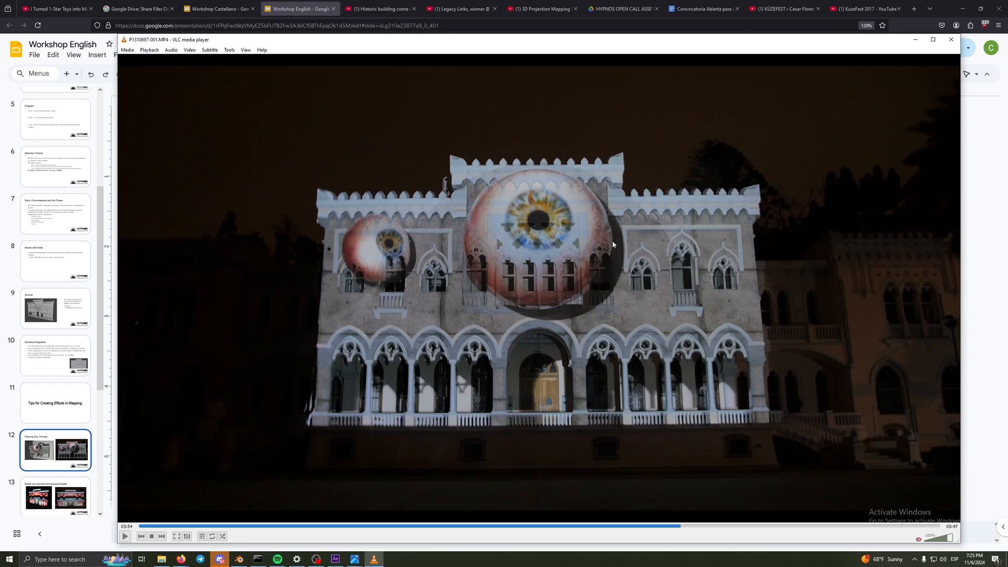
key("space")
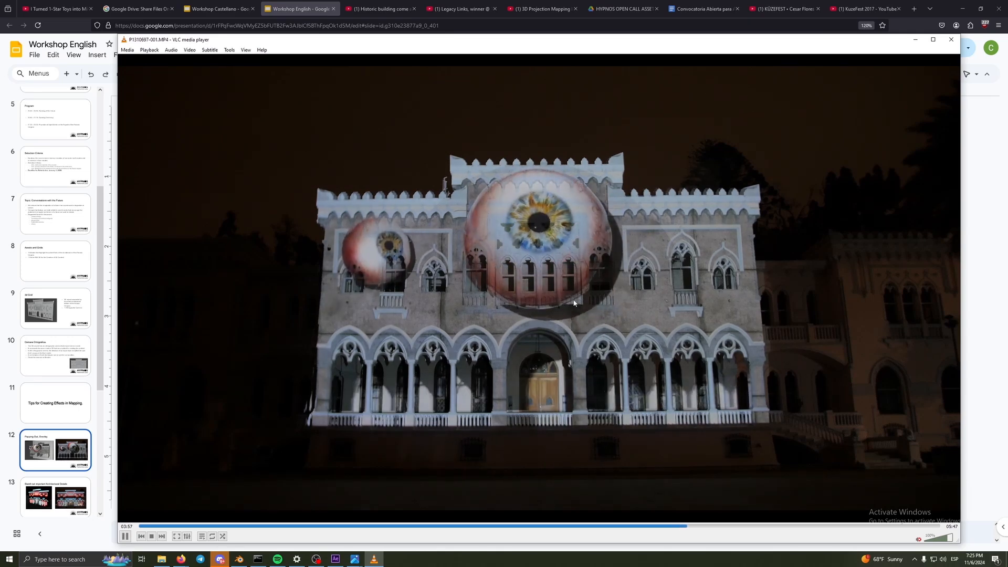
key("space")
- Switch to Blender, open the recent file palacio_vergara_a_traves.blend without saving the current scene, and close the empty render window
left_click(245, 560)
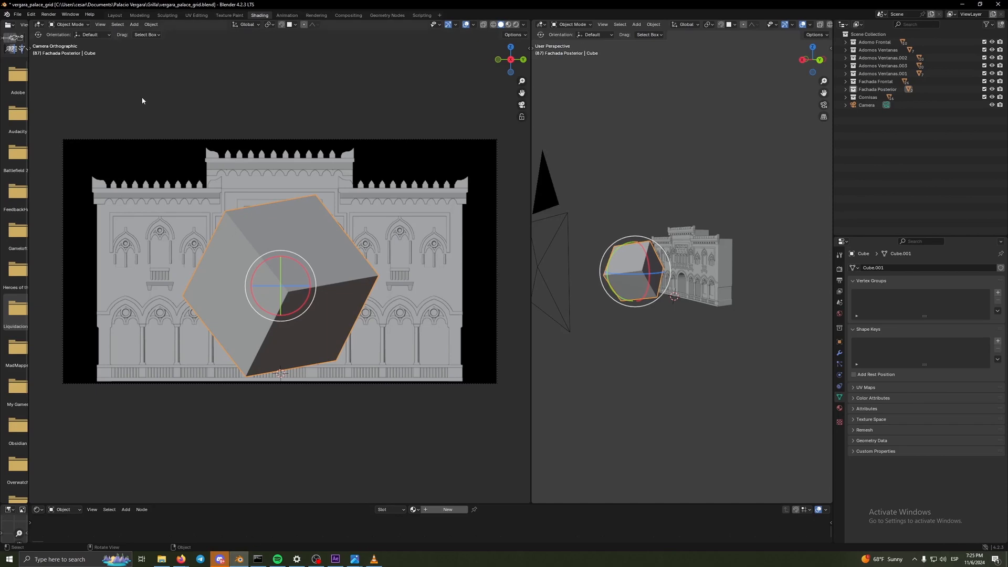
left_click(17, 15)
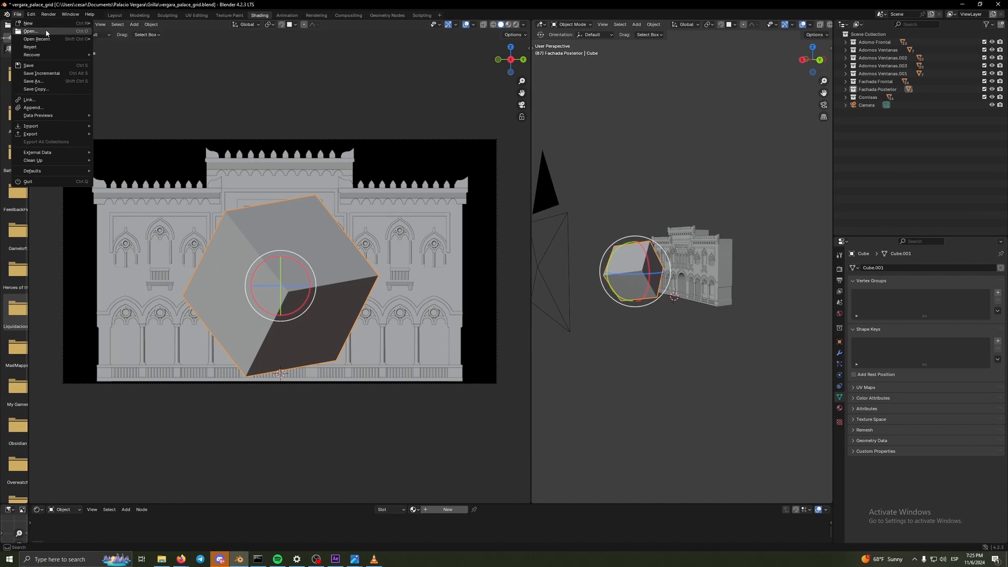
mouse_move(46, 38)
left_click(142, 46)
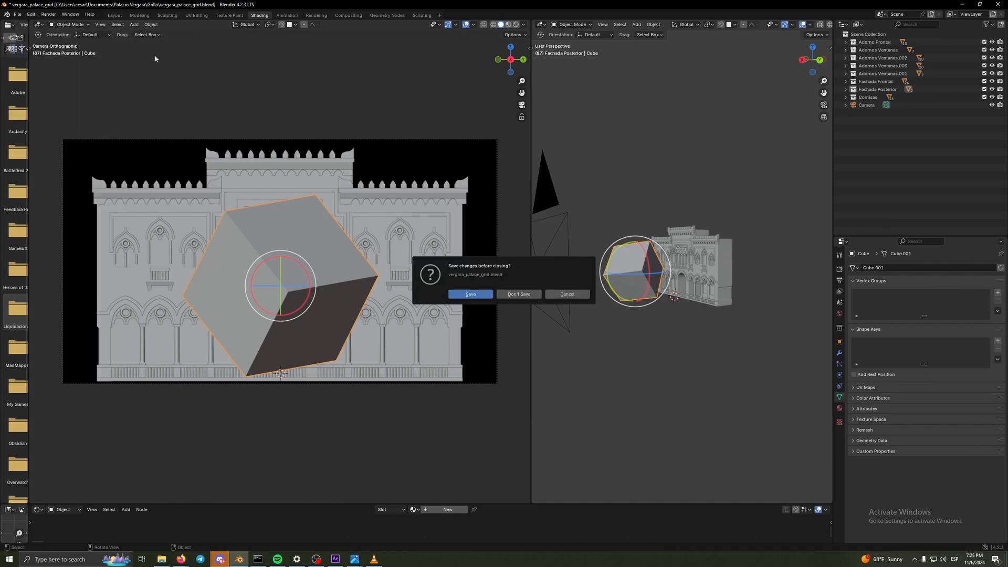
left_click(513, 293)
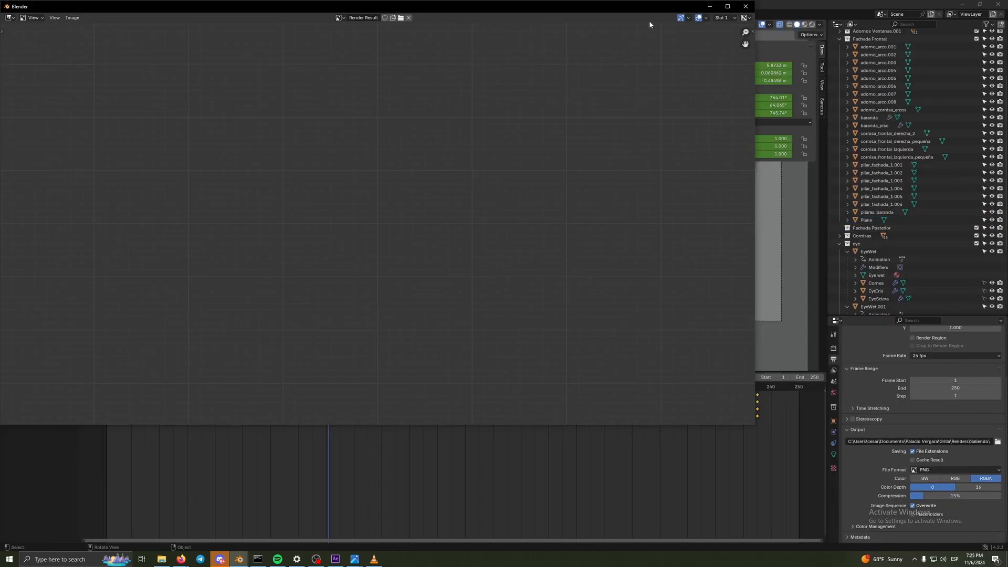
left_click(749, 8)
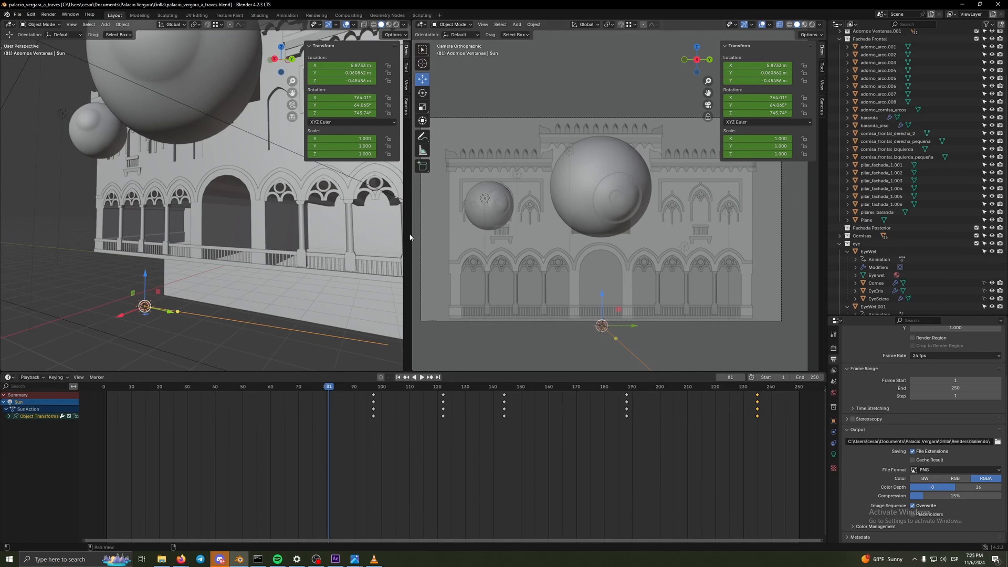
- Widen the perspective viewport, set it to rendered shading, and show the palace with the eyeball at an angle
left_click_drag(408, 237, 605, 252)
scroll(490, 260, "down", 5)
mouse_move(488, 263)
left_mouse_down()
mouse_move(486, 308)
mouse_move(473, 304)
left_mouse_up()
left_click(594, 24)
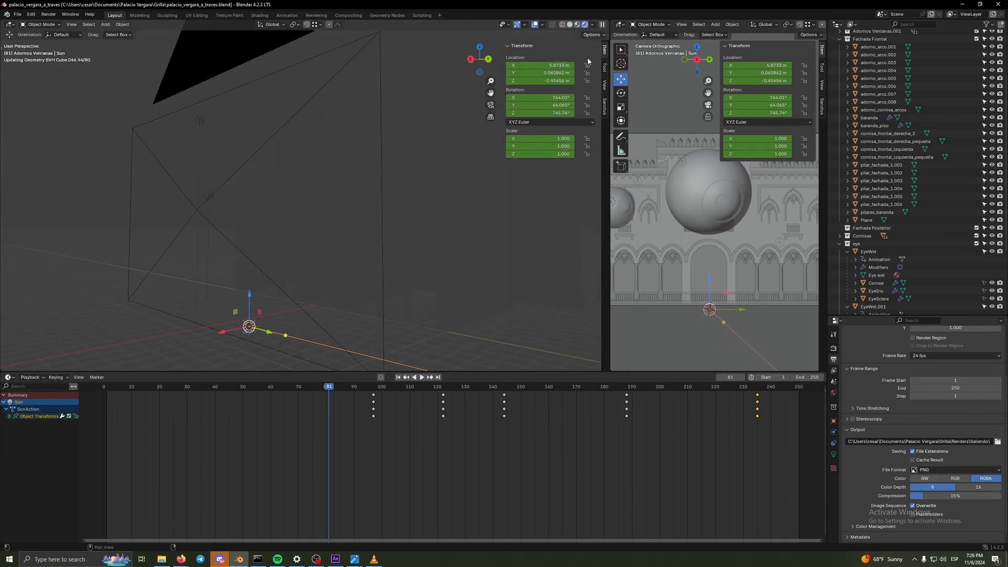
left_click_drag(456, 284, 433, 283)
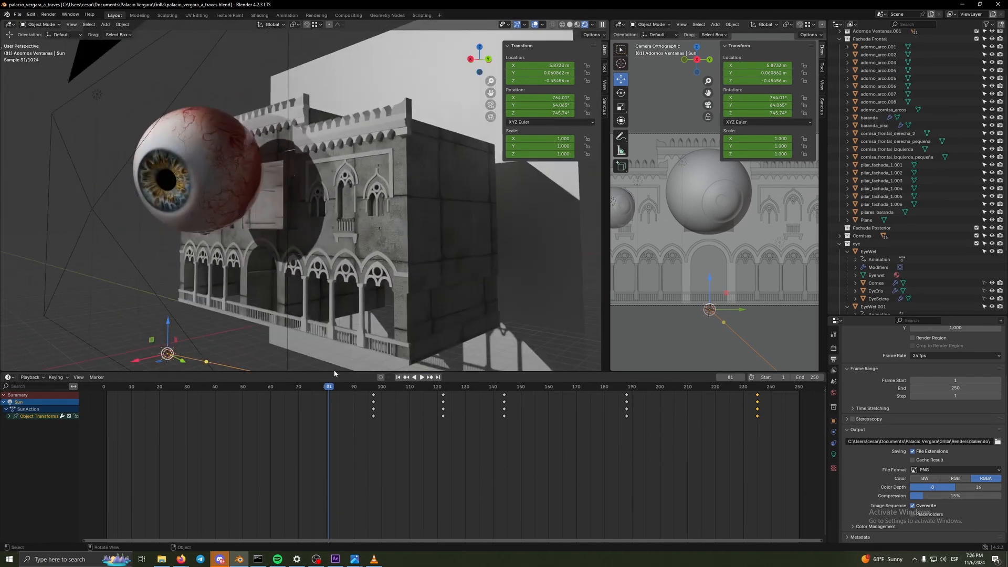
- Select the large eyeball, widen the camera viewport again, and scrub the animation between frame 58 and about frame 75
left_click(226, 198)
left_click_drag(328, 386, 265, 391)
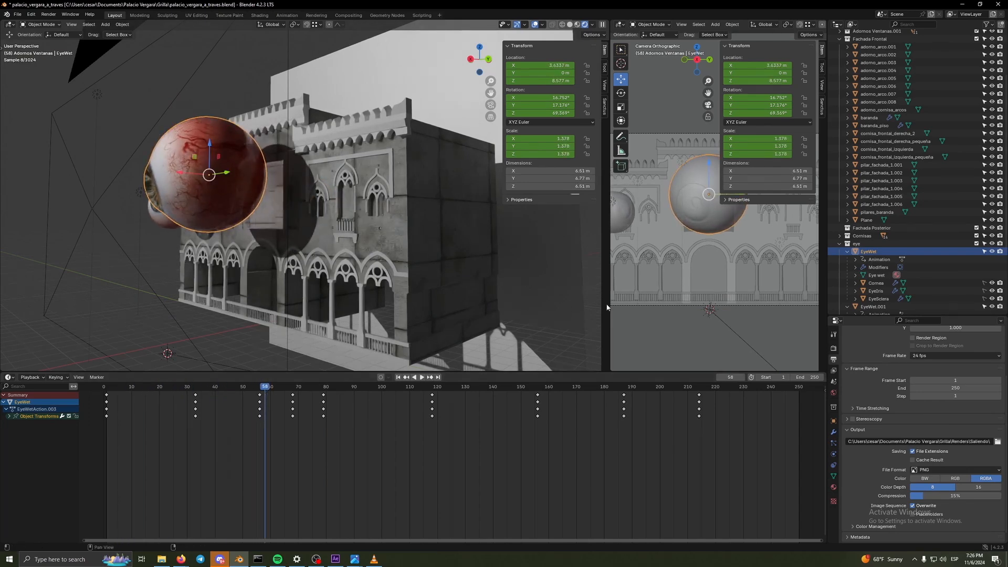
left_click_drag(609, 314, 412, 313)
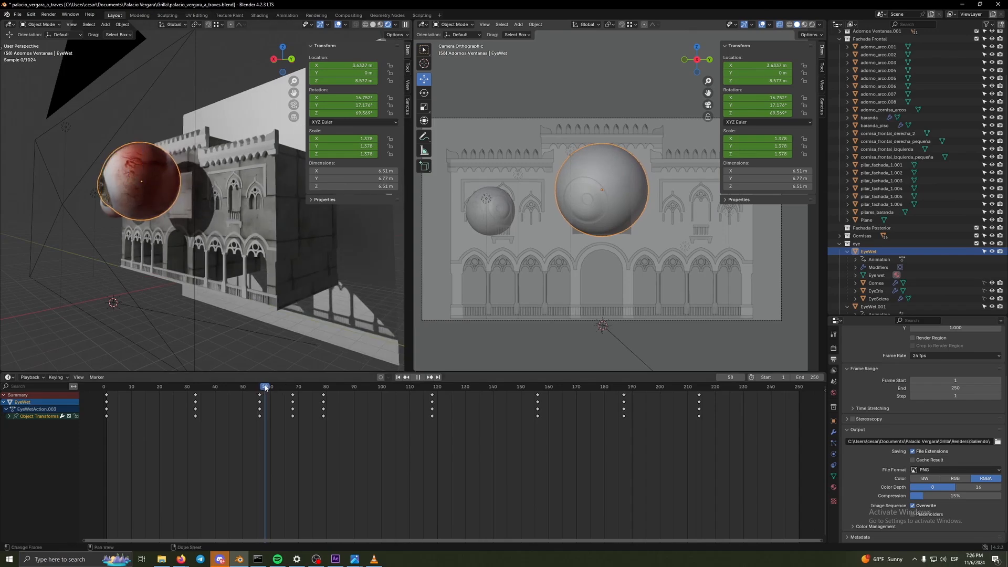
key("space")
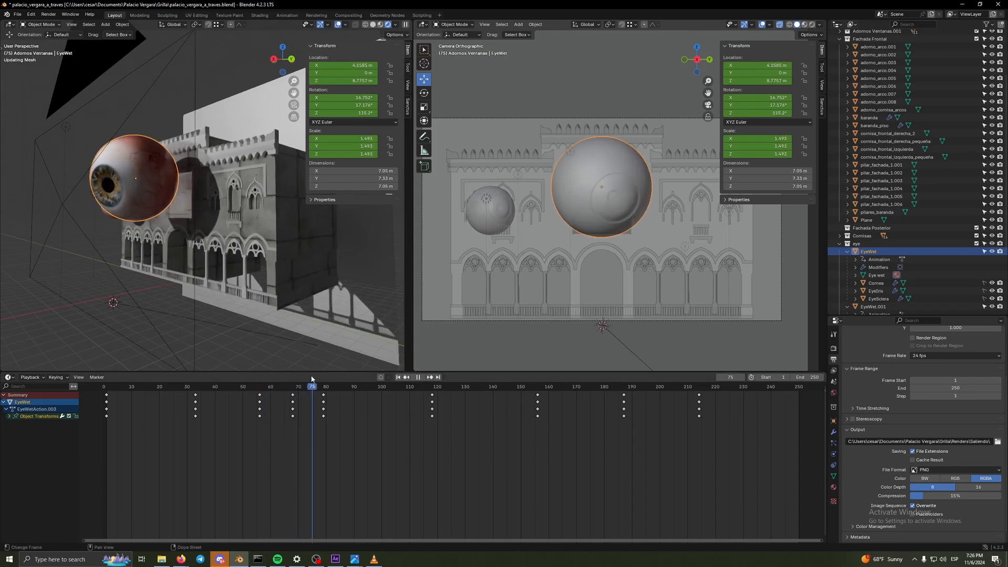
left_click_drag(263, 380, 310, 377)
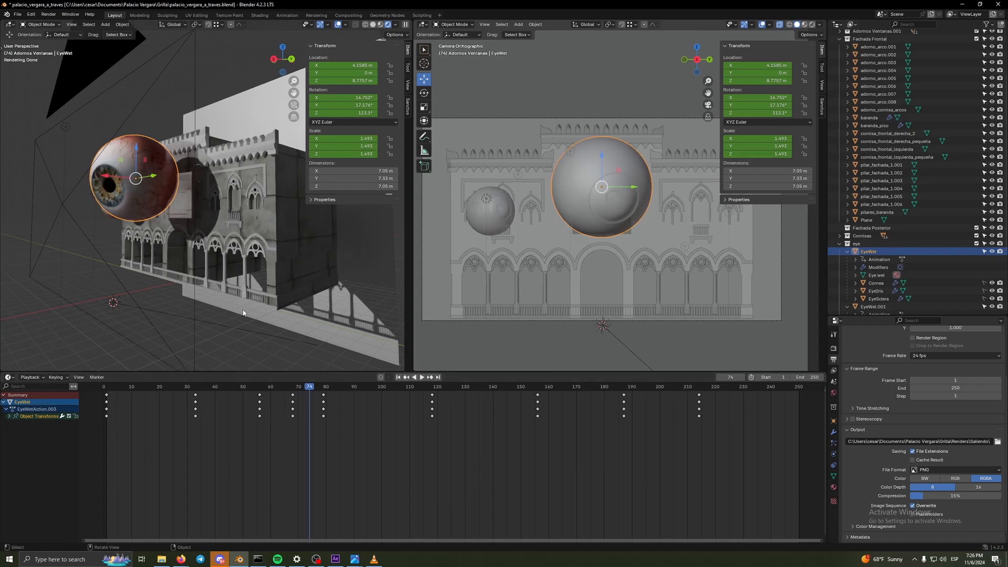
- Examine from close up the shadow the large eyeball casts on the facade's windows and wall
scroll(243, 313, "up", 6)
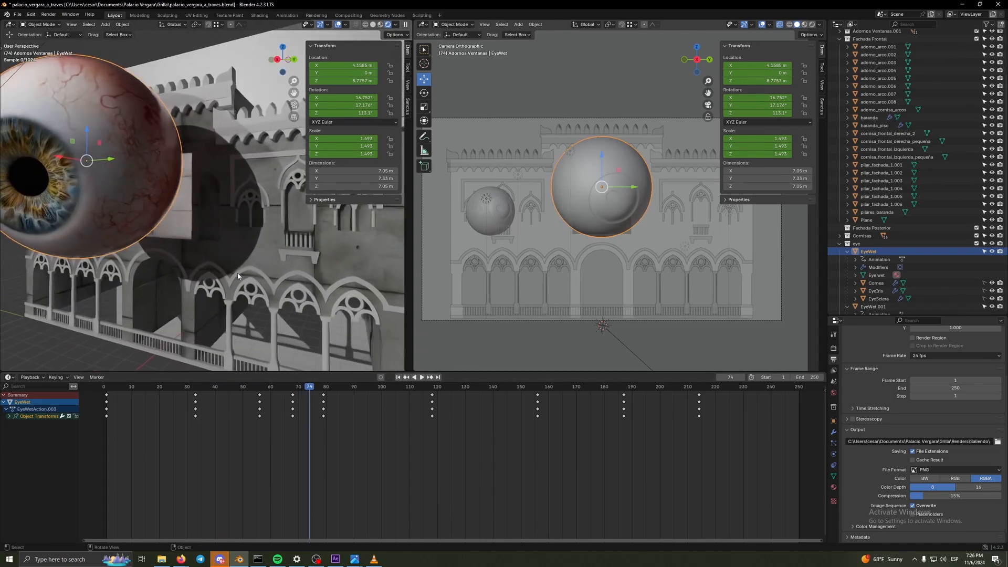
scroll(239, 281, "down", 3)
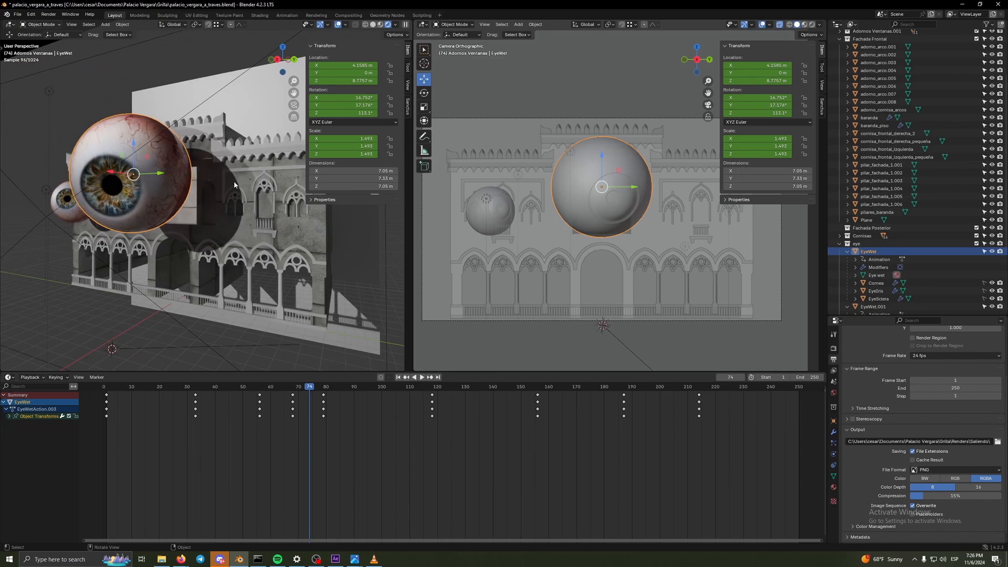
scroll(250, 234, "up", 5)
scroll(280, 234, "up", 1)
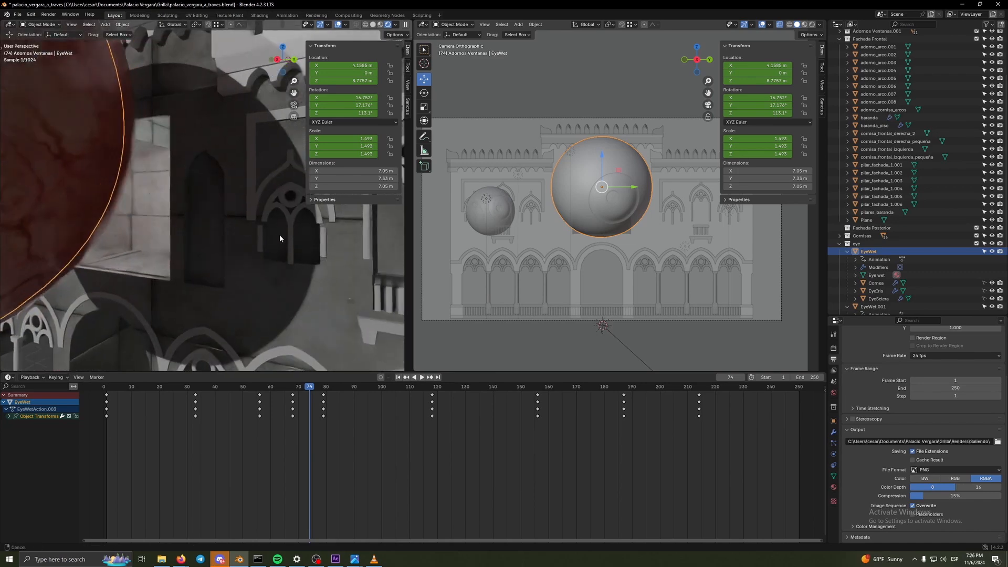
scroll(280, 235, "up", 1)
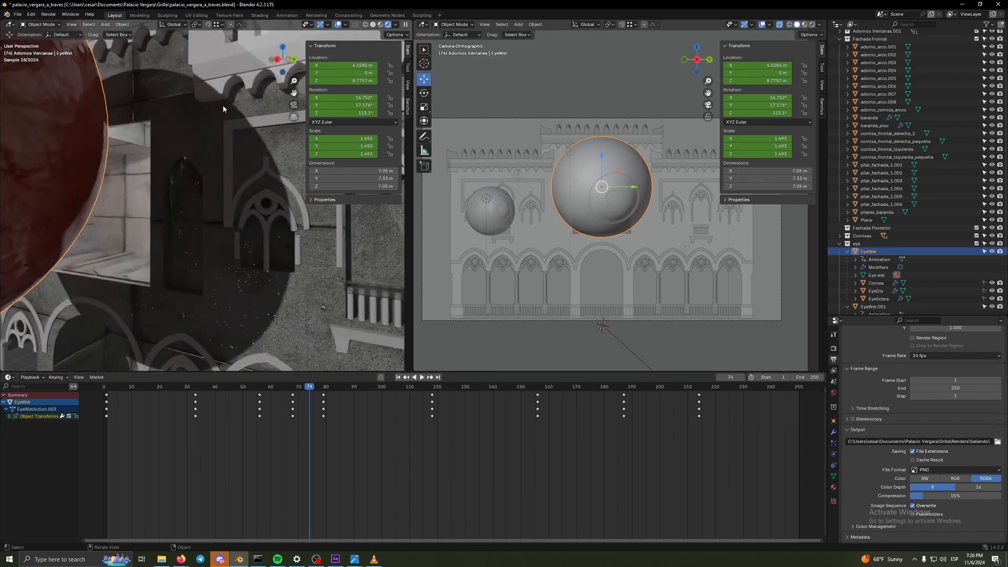
scroll(248, 178, "down", 4)
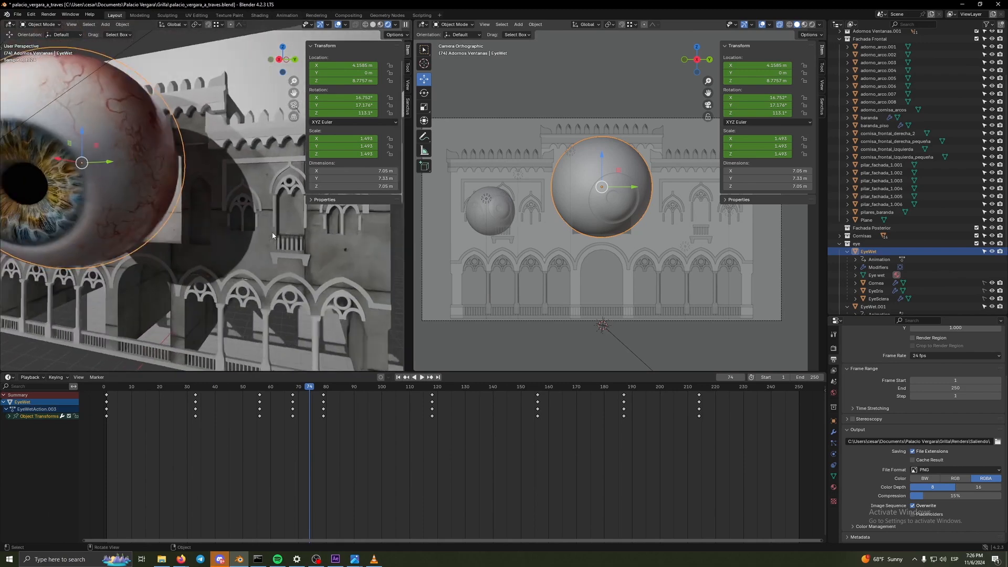
- Scrub the eyeball animation back and forward to frame 65, and switch to the presentation's Popping Out, Overlay slide
left_click_drag(305, 389, 225, 393)
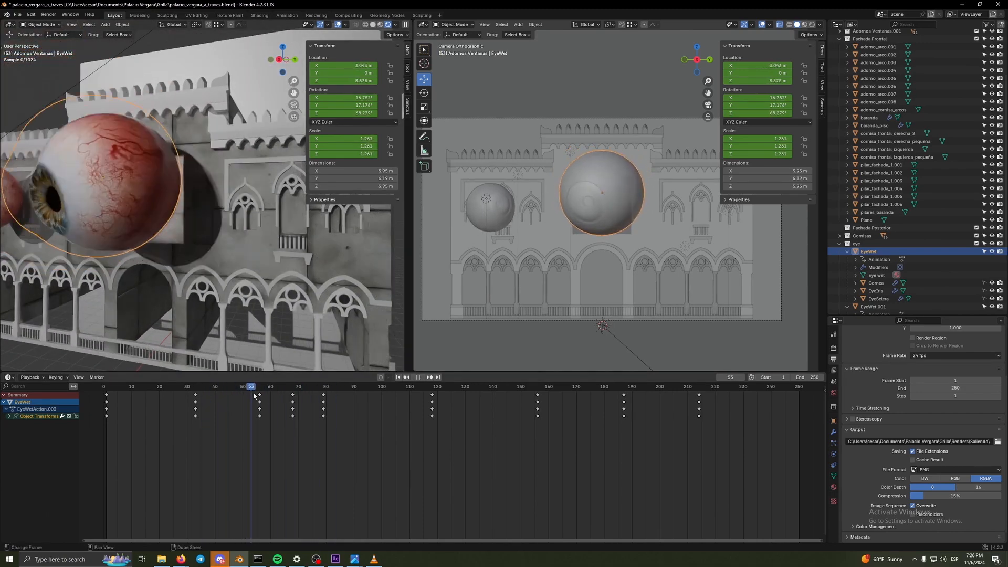
key("space")
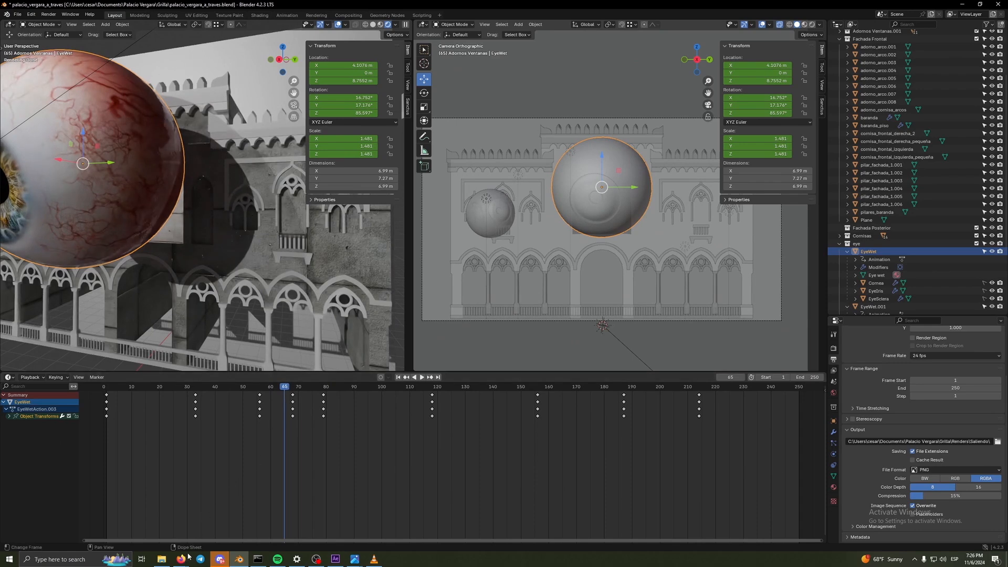
mouse_move(184, 557)
left_click(221, 509)
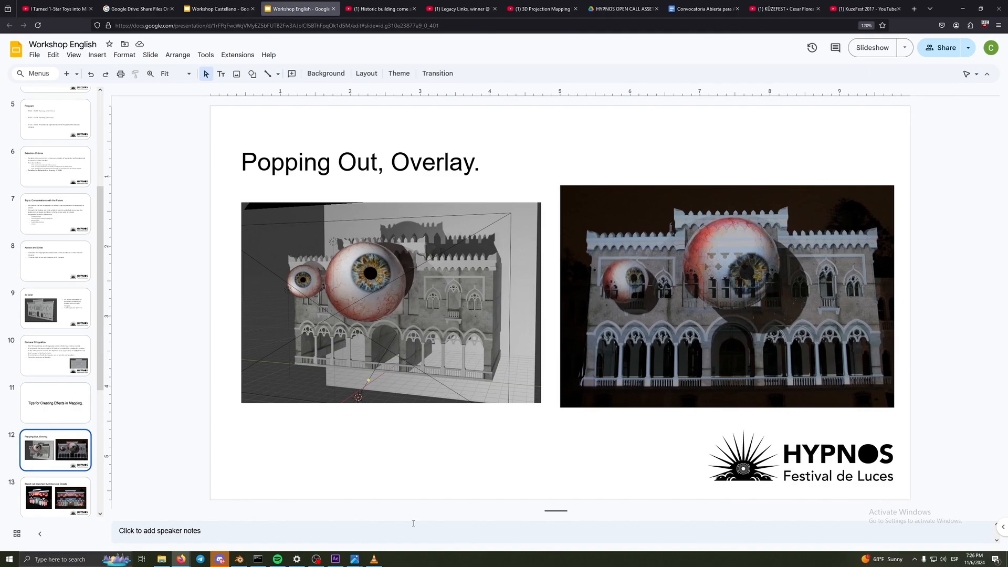
- Switch to After Effects, preview background_no_windows.png, and open the white_mask_total.png footage in the viewer
left_click(336, 559)
left_click(72, 240)
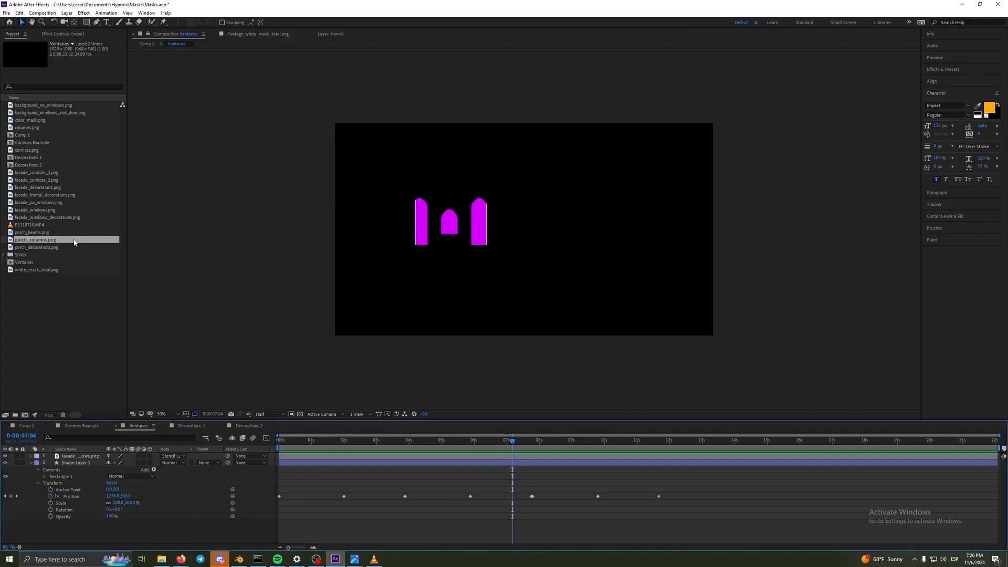
left_click(39, 120)
left_click(50, 106)
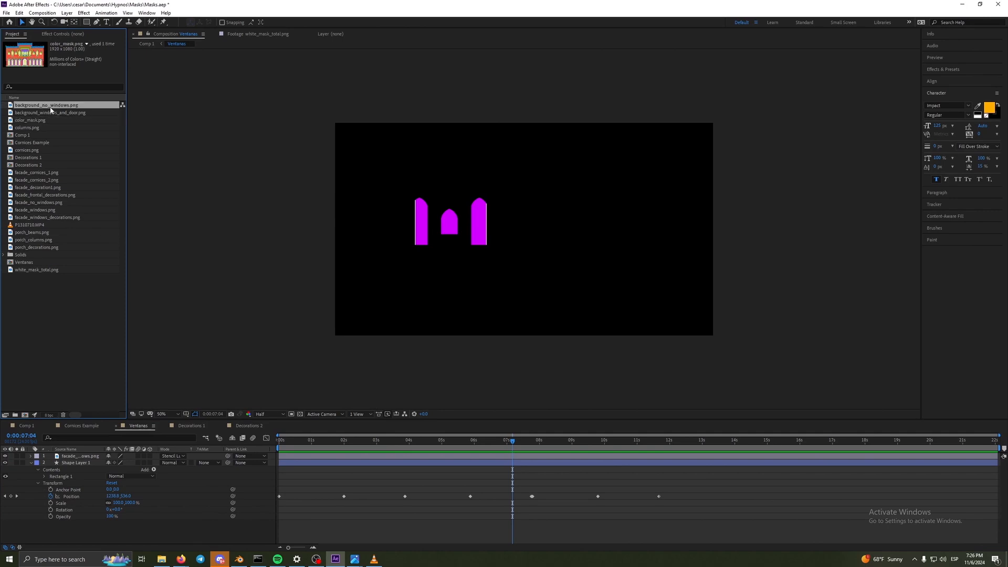
double_click(32, 269)
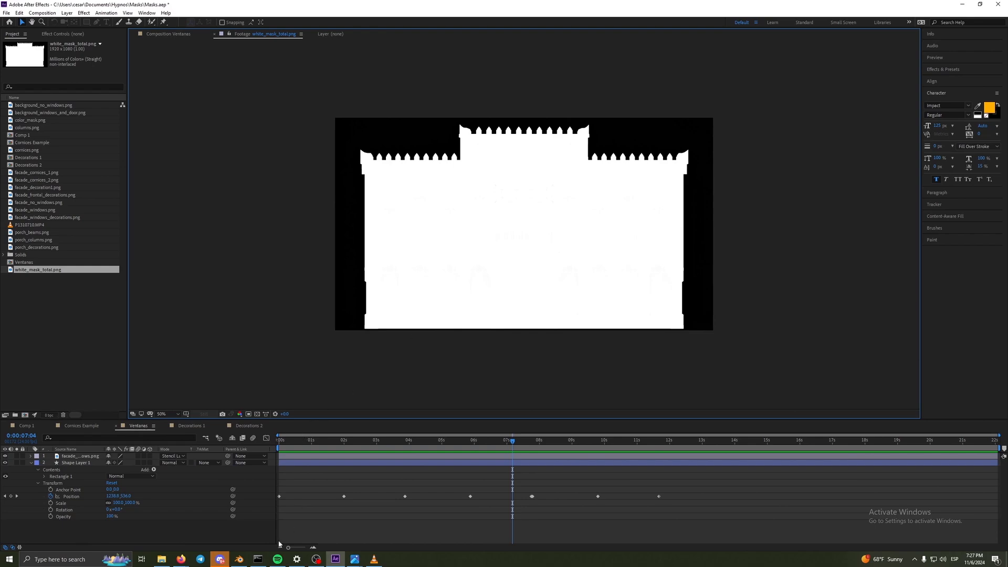
- Return to Blender and scrub the eyeball animation to frame 96 and back to frame 69
left_click(238, 559)
left_click_drag(301, 389, 371, 387)
scroll(283, 297, "down", 2)
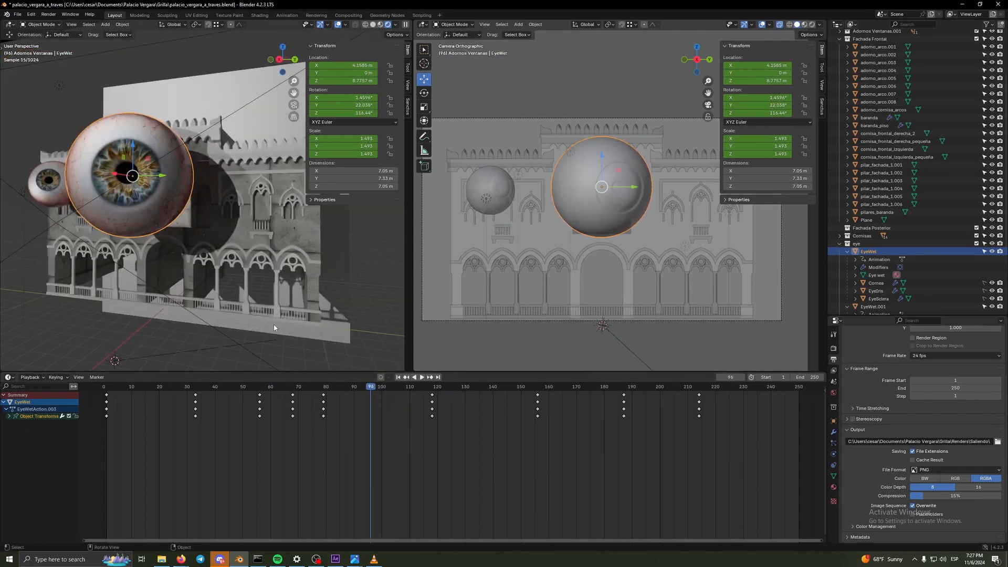
left_click_drag(289, 388, 239, 393)
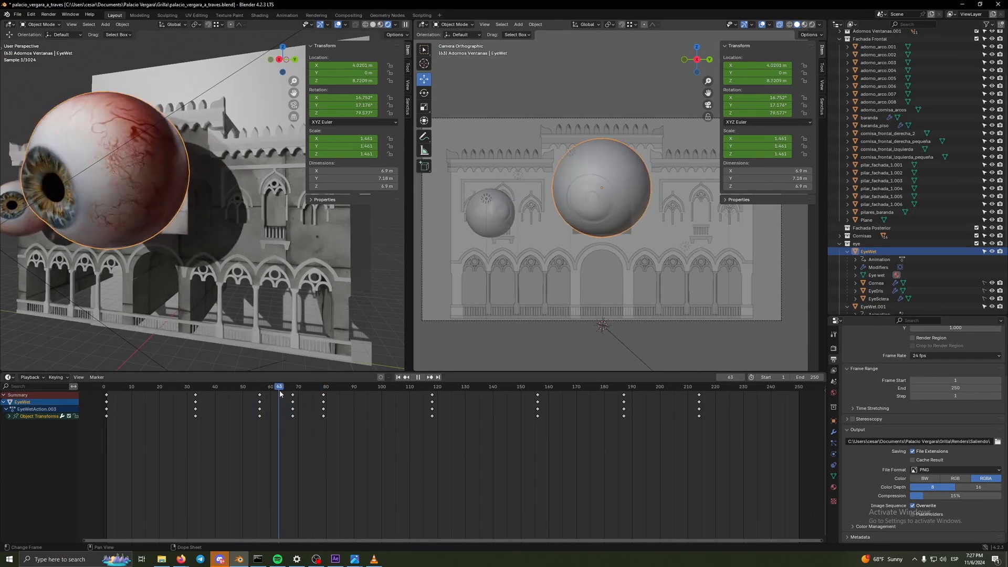
key("space")
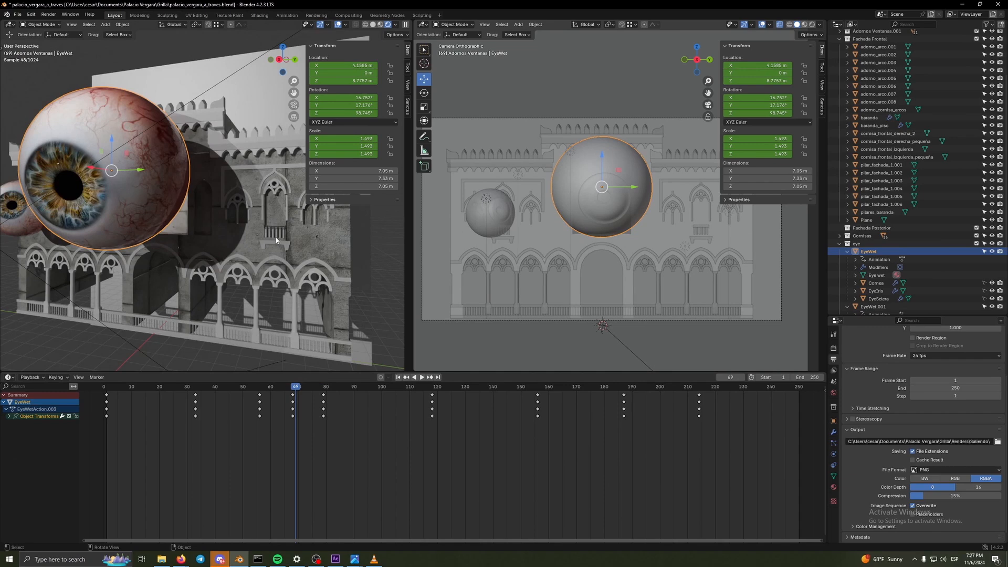
- Move the animation to frame 153, show the whole scene in perspective, and collapse the eye collection in the outliner
scroll(276, 240, "down", 1)
left_click_drag(304, 388, 507, 409)
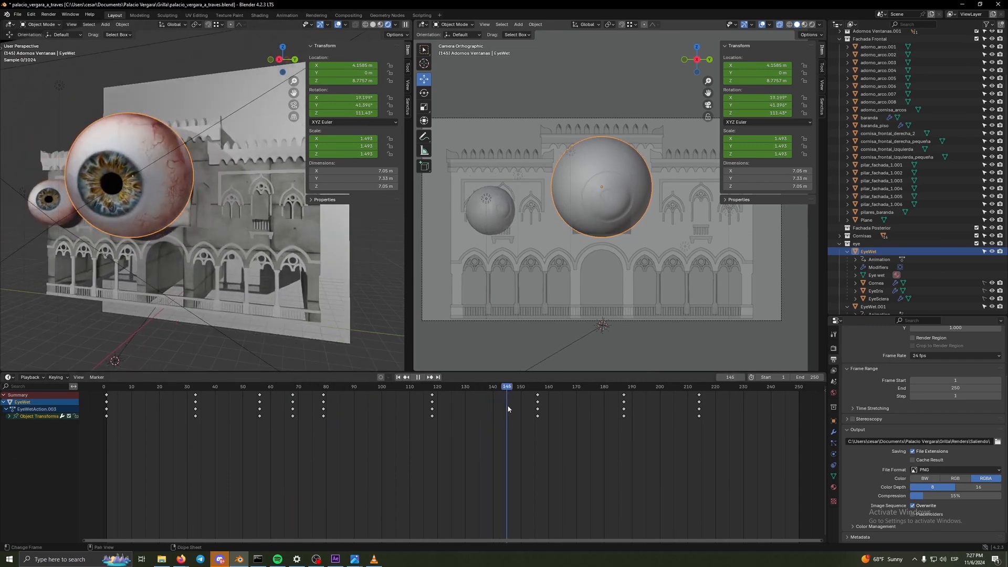
key("space")
scroll(246, 253, "down", 4)
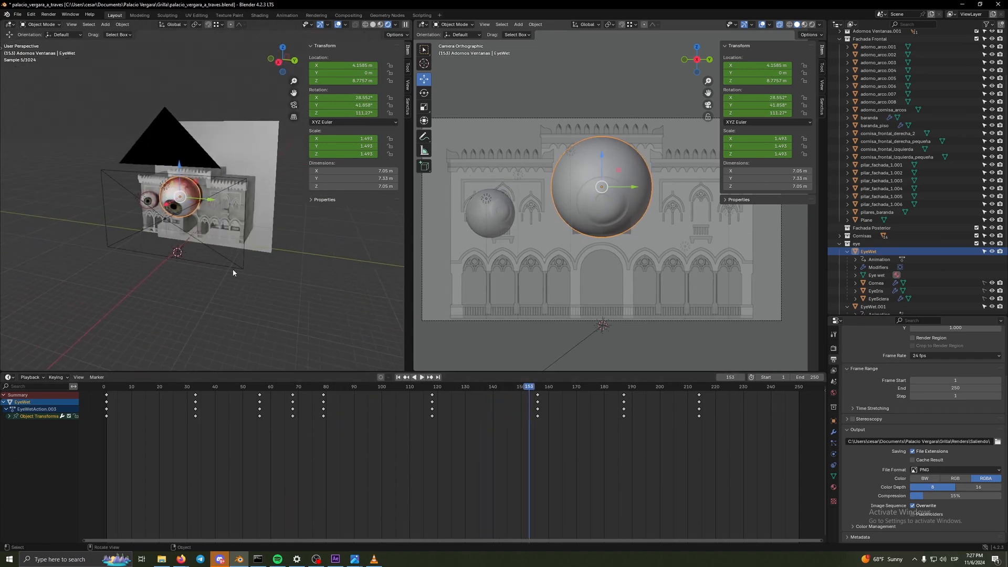
left_click(839, 244)
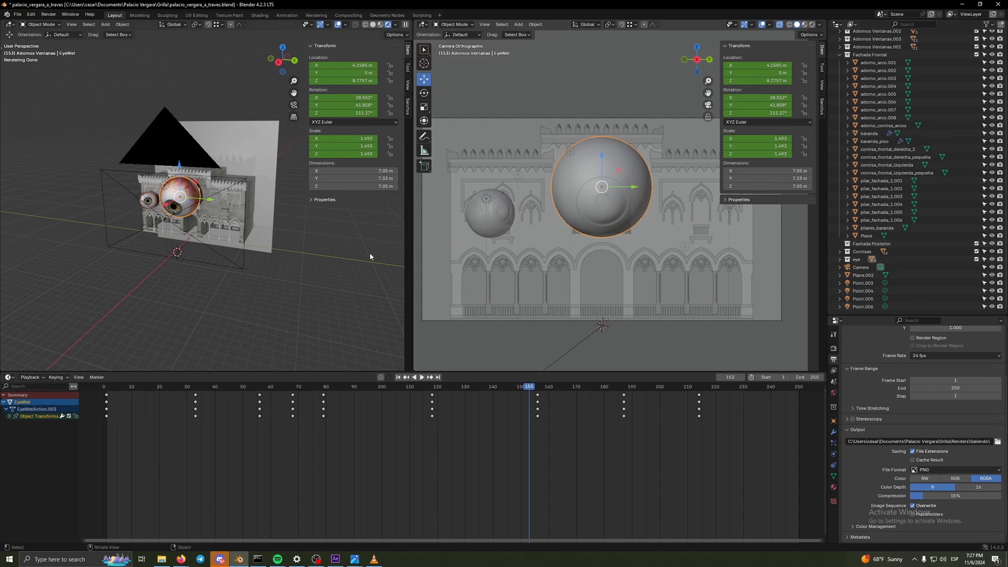
- Scrub the animation to frame 175 and back to frame 85, viewing the eyeball and its shadow from the front
scroll(299, 252, "down", 2)
scroll(276, 304, "up", 5)
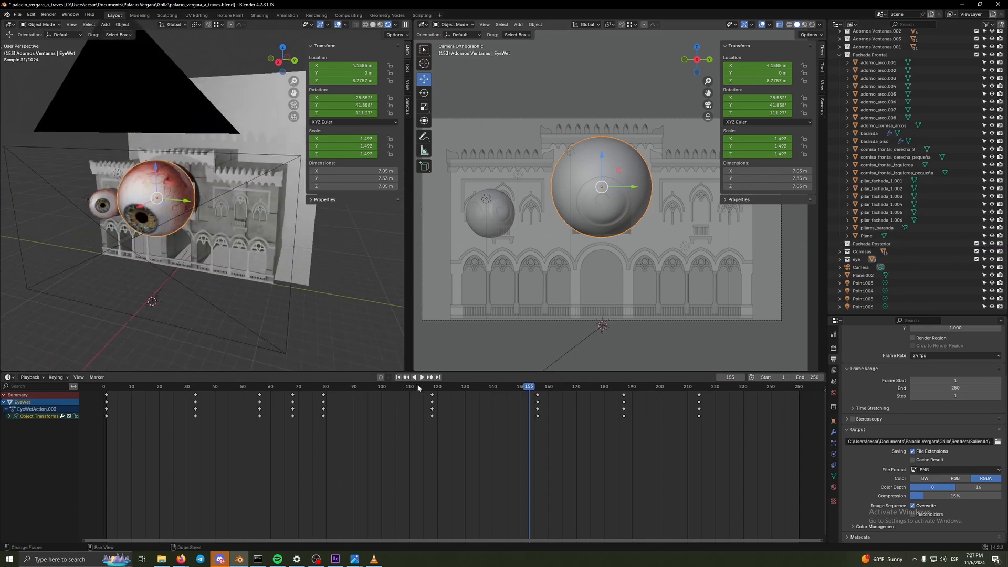
left_click_drag(472, 389, 590, 391)
scroll(251, 287, "up", 4)
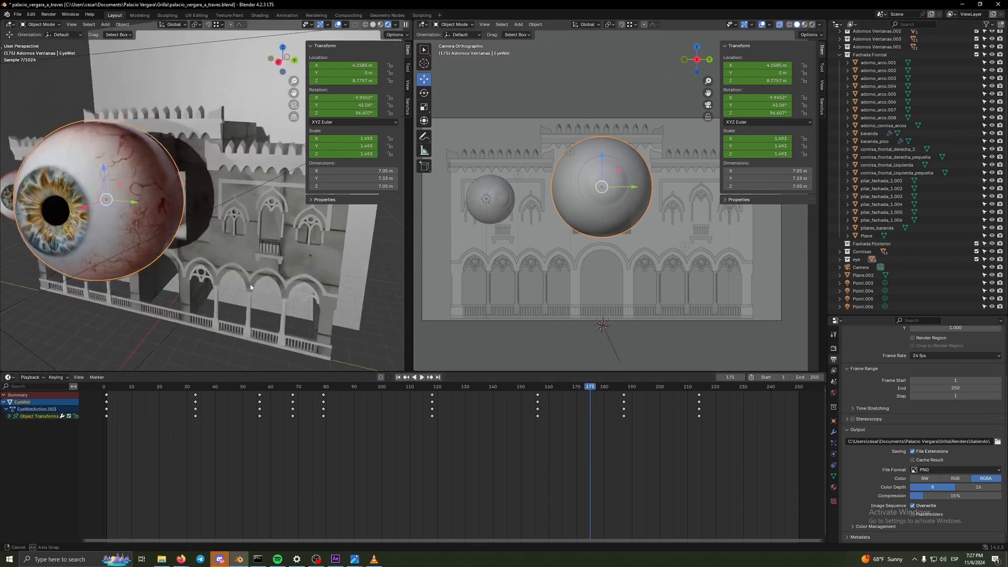
left_click_drag(250, 287, 277, 265)
left_click_drag(591, 389, 341, 383)
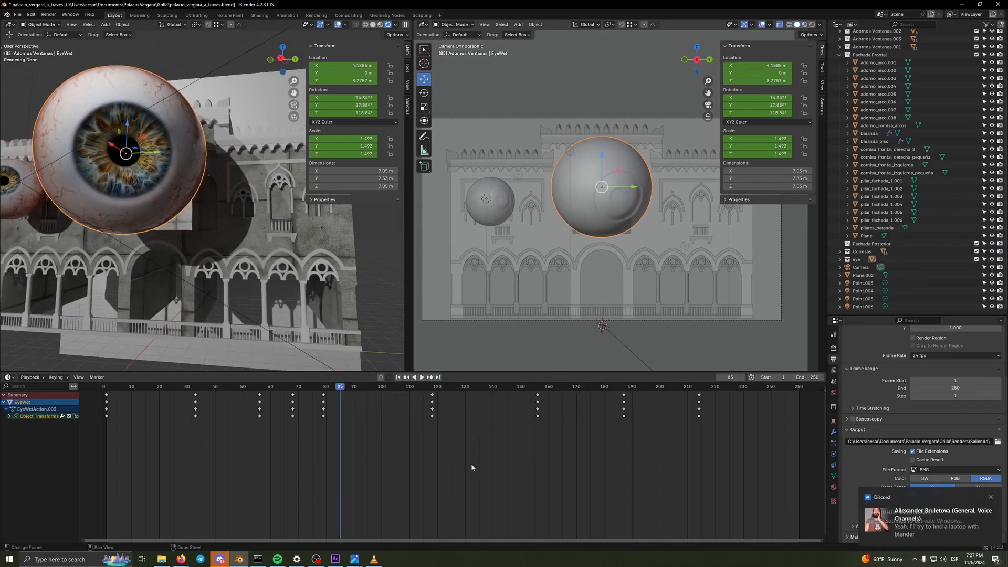
- Switch to the VLC recording of the projected eyeballs and maximize its window
left_click(374, 559)
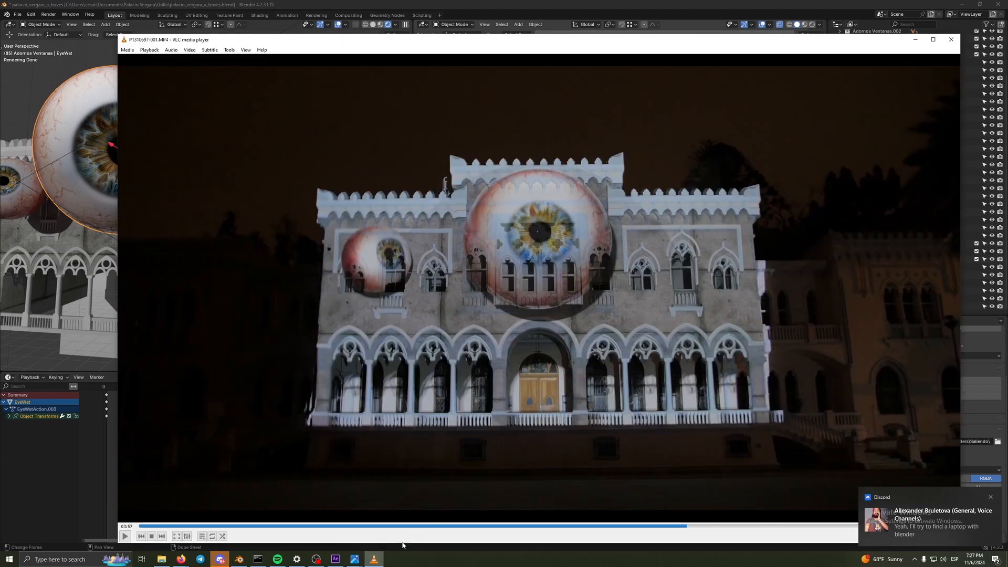
double_click(611, 41)
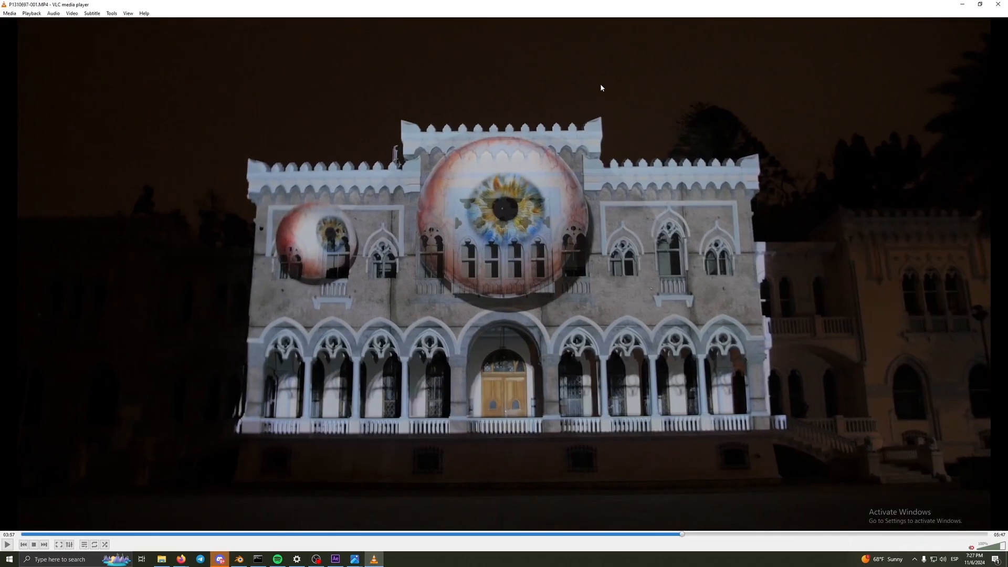
- Resume the eyeball recording, and switch to the Workshop English slides in the browser to show slide 13 on important architectural details
left_click(623, 534)
key("space")
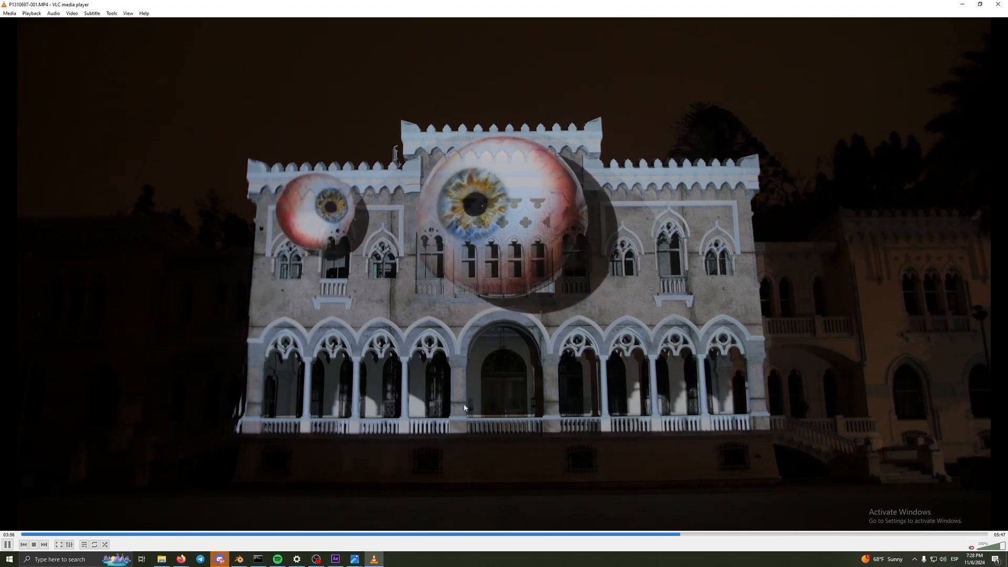
left_click(184, 559)
left_click(154, 529)
scroll(78, 412, "down", 2)
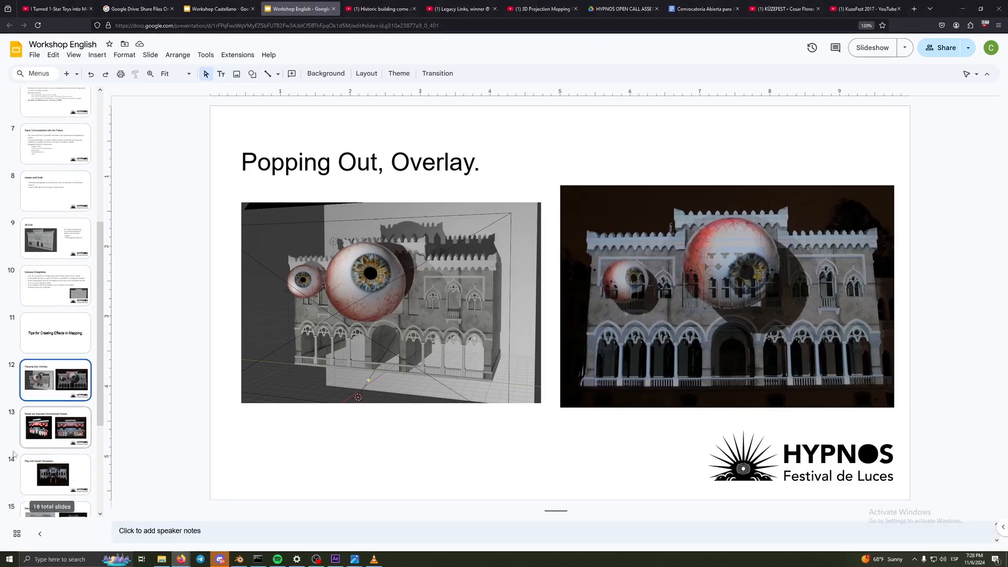
left_click(61, 410)
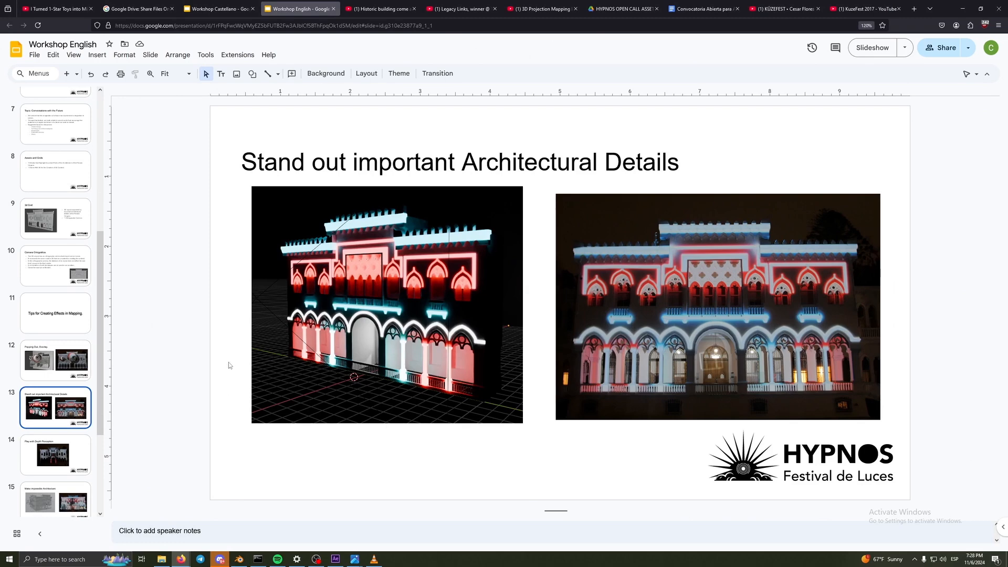
left_click(374, 560)
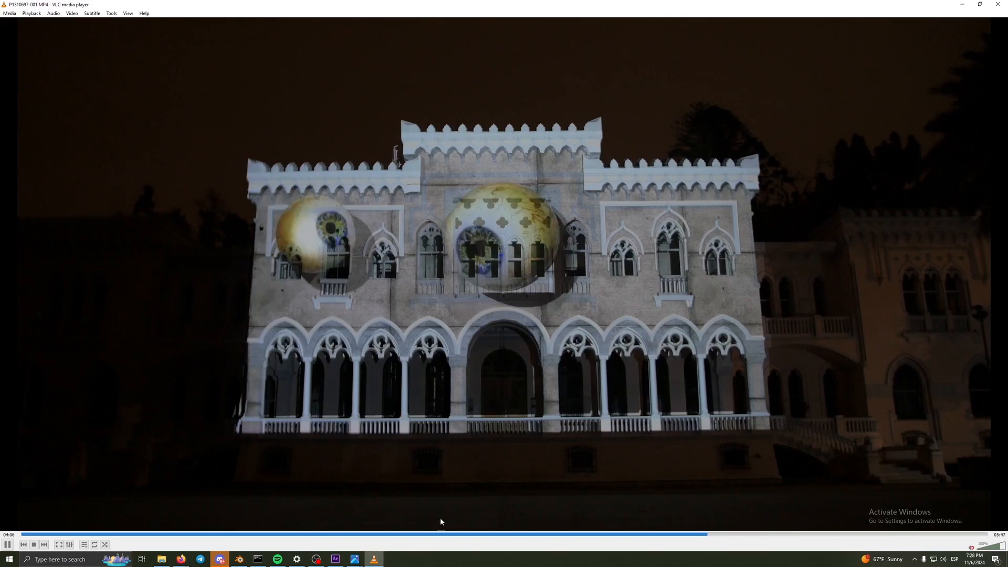
left_click(231, 535)
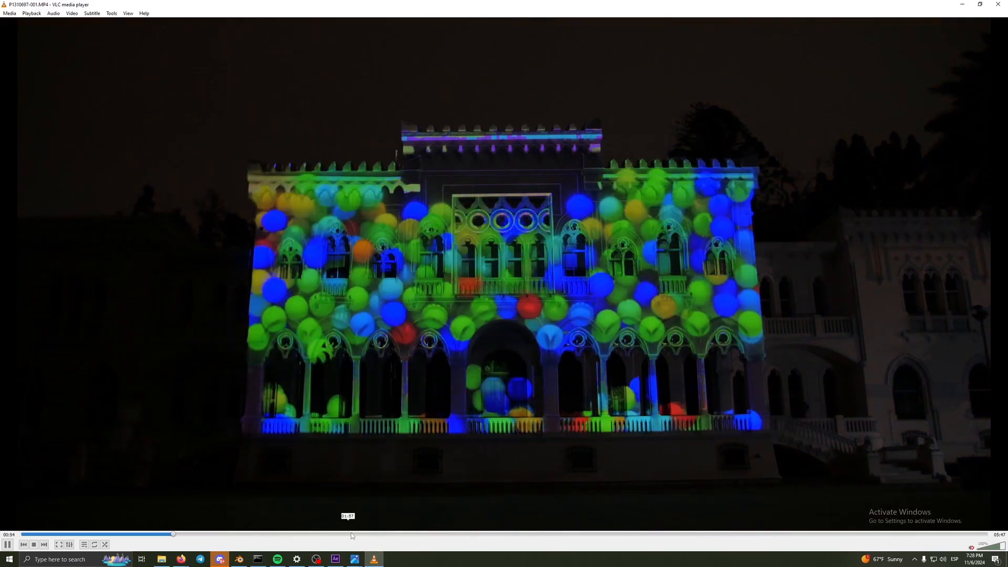
left_click(489, 535)
left_click(641, 535)
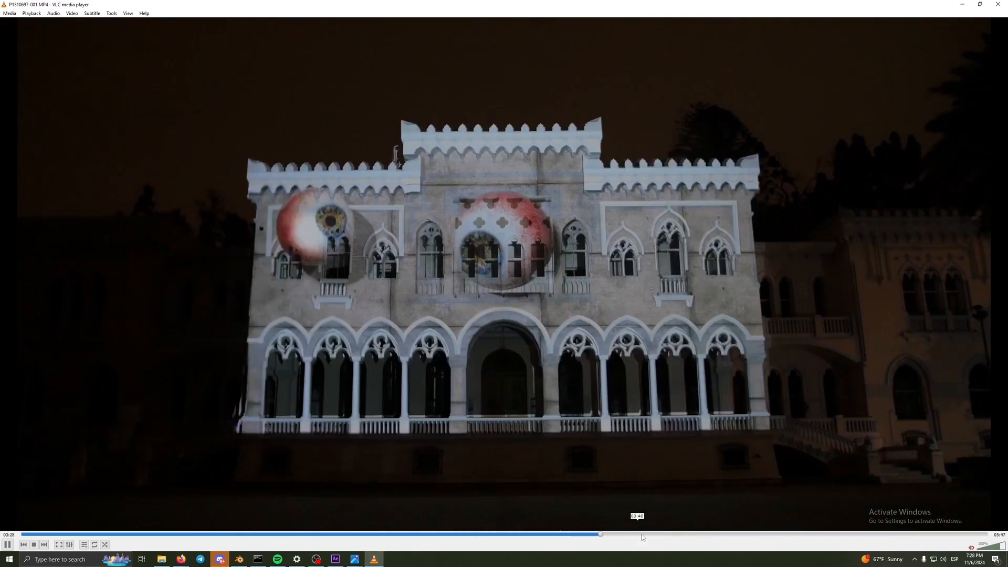
left_click(850, 535)
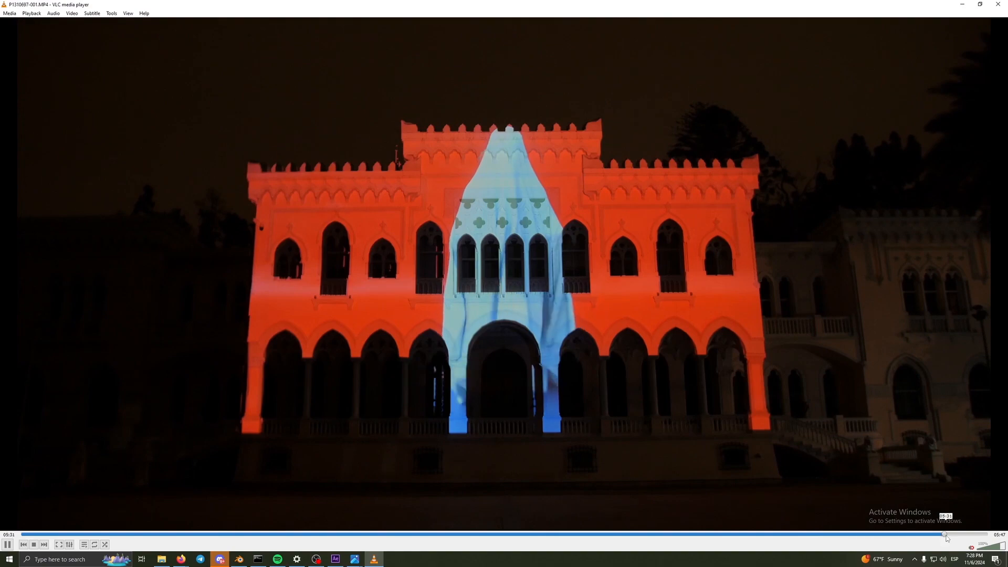
left_click(981, 535)
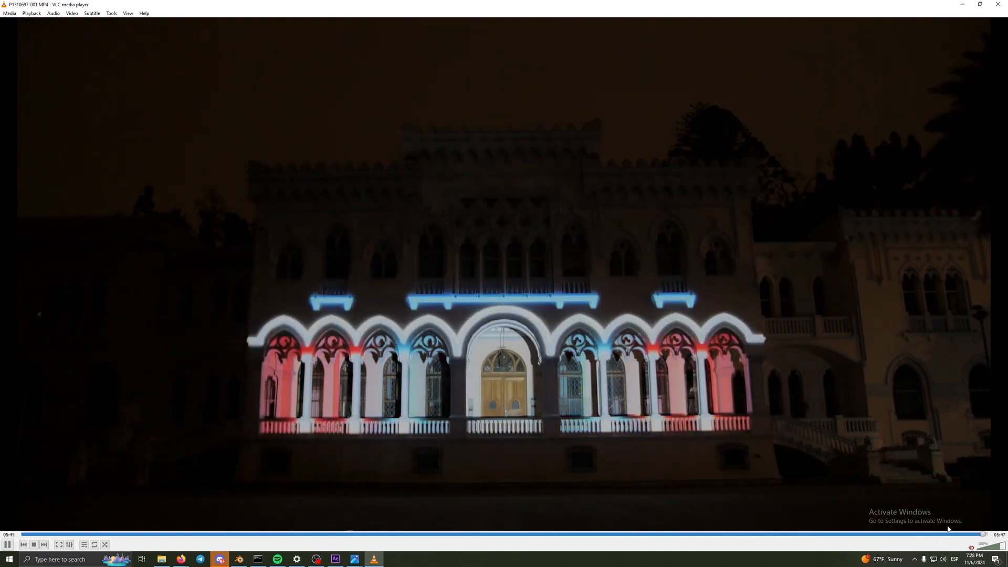
left_click(962, 534)
left_click_drag(941, 3, 922, 23)
left_click(948, 23)
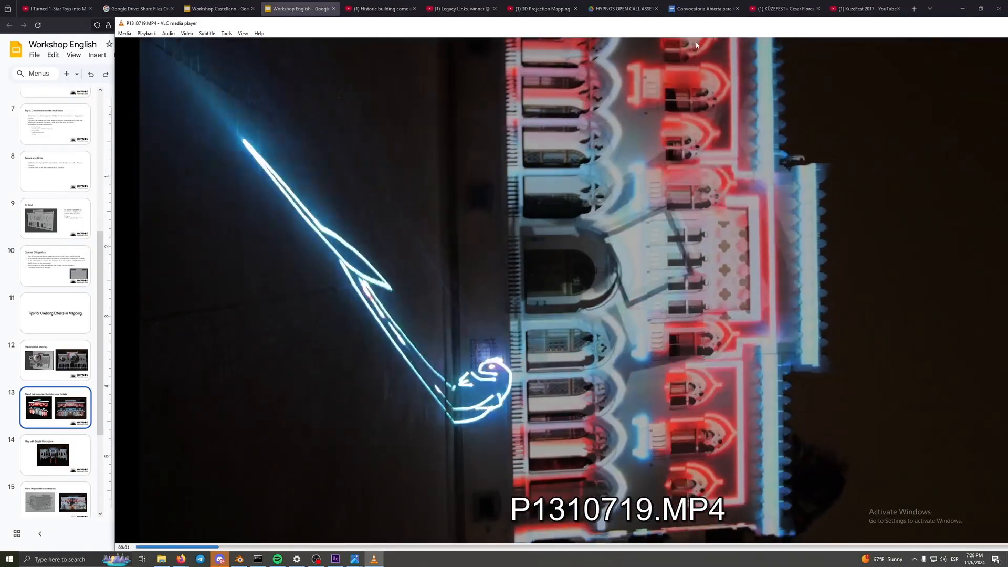
left_click_drag(822, 25, 595, 30)
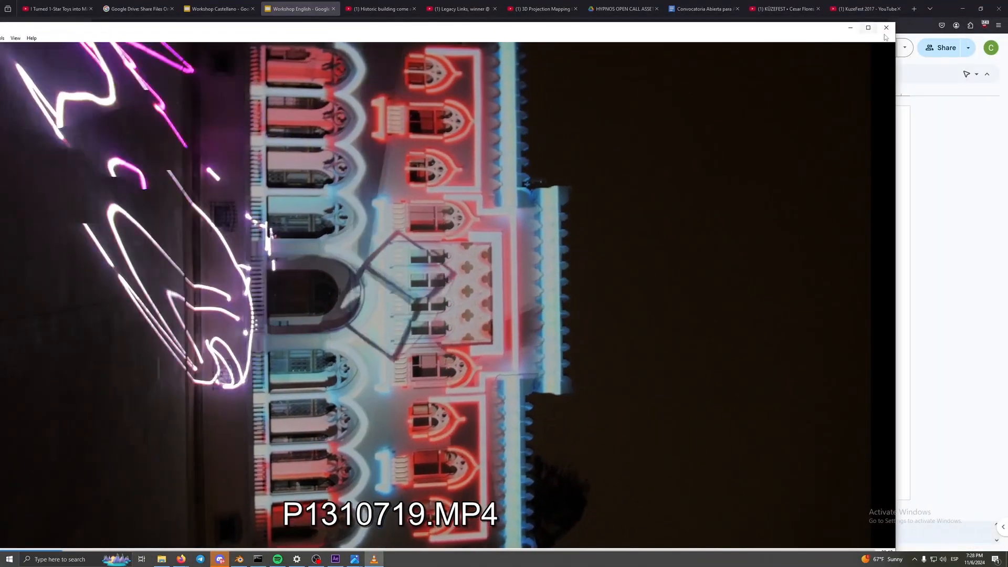
left_click(881, 28)
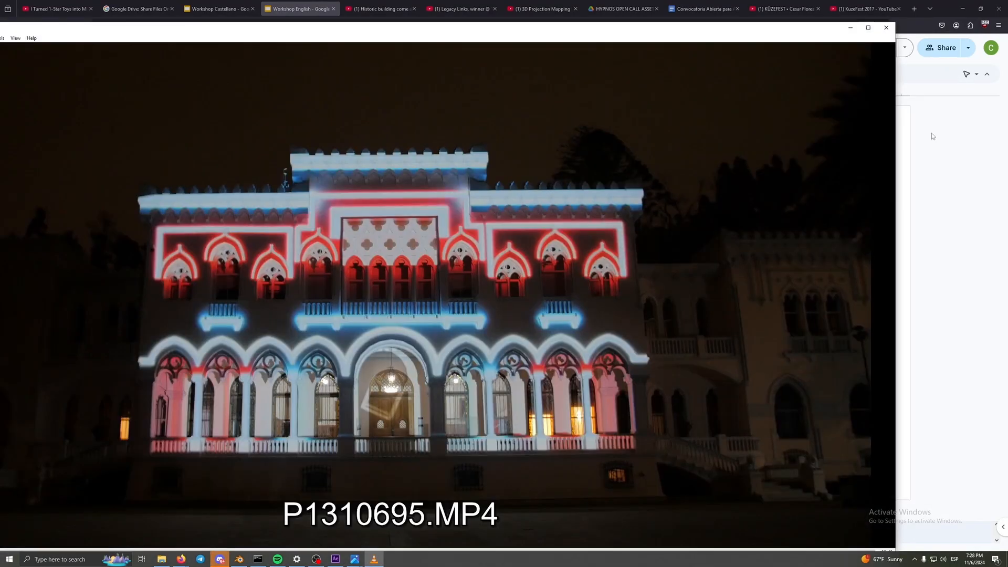
- Maximize the P1310695 recording and pause it at 00:17, with the tilted cube frame in front of the illuminated facade
left_click_drag(675, 32, 726, 29)
double_click(727, 30)
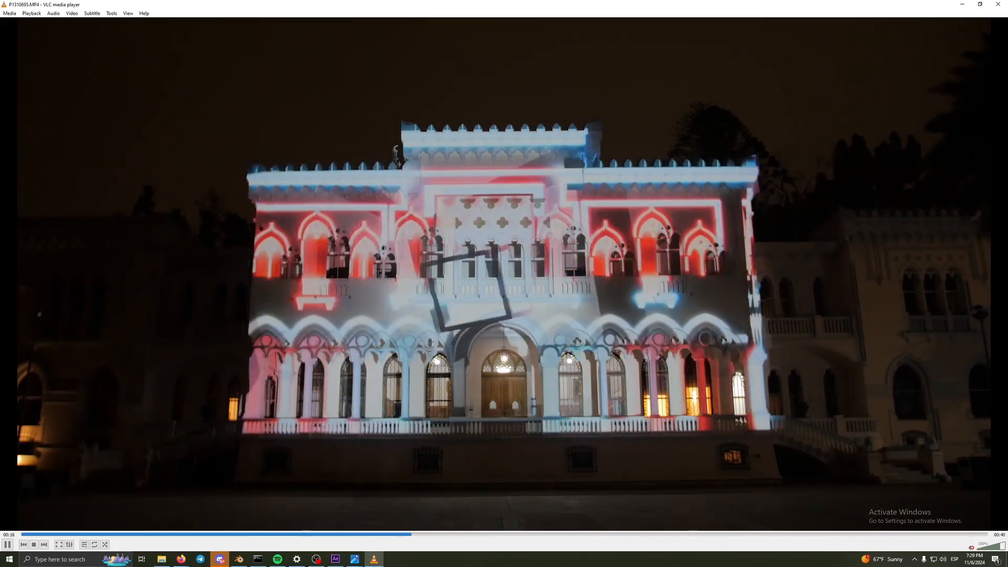
key("space")
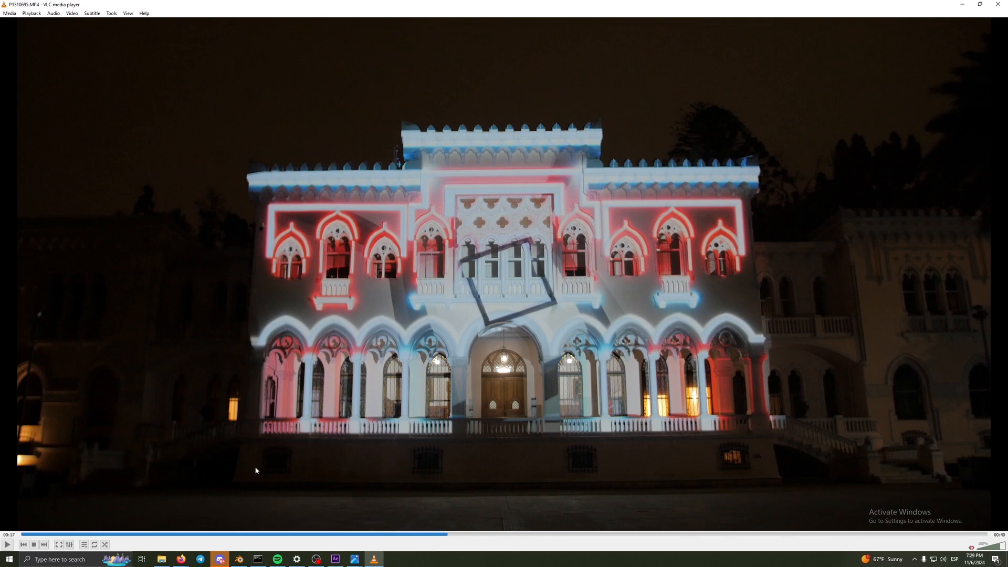
- Switch to Blender and open the recent file palacio_vergara_luces.blend, discarding the changes to the current file
left_click(239, 558)
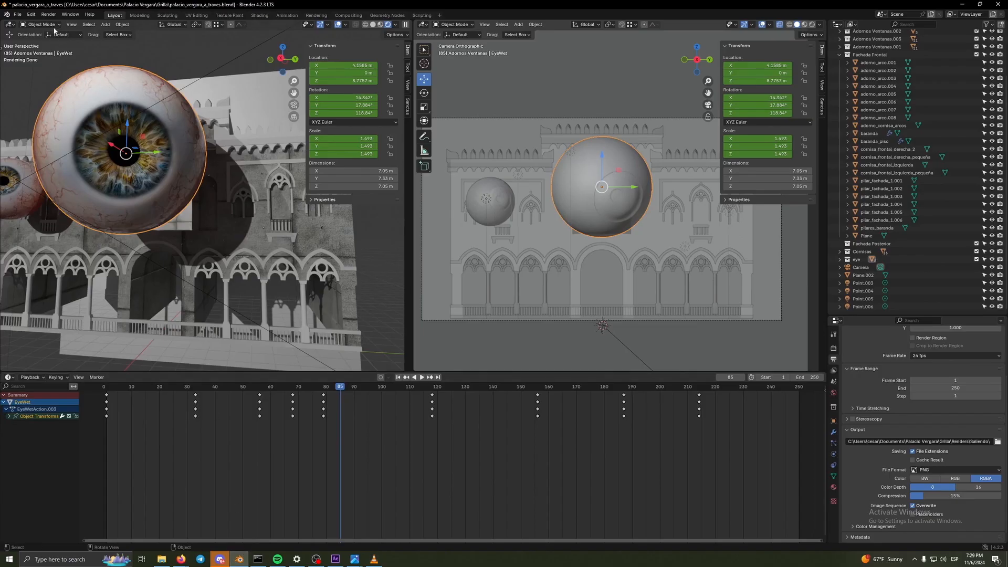
left_click(17, 14)
mouse_move(27, 40)
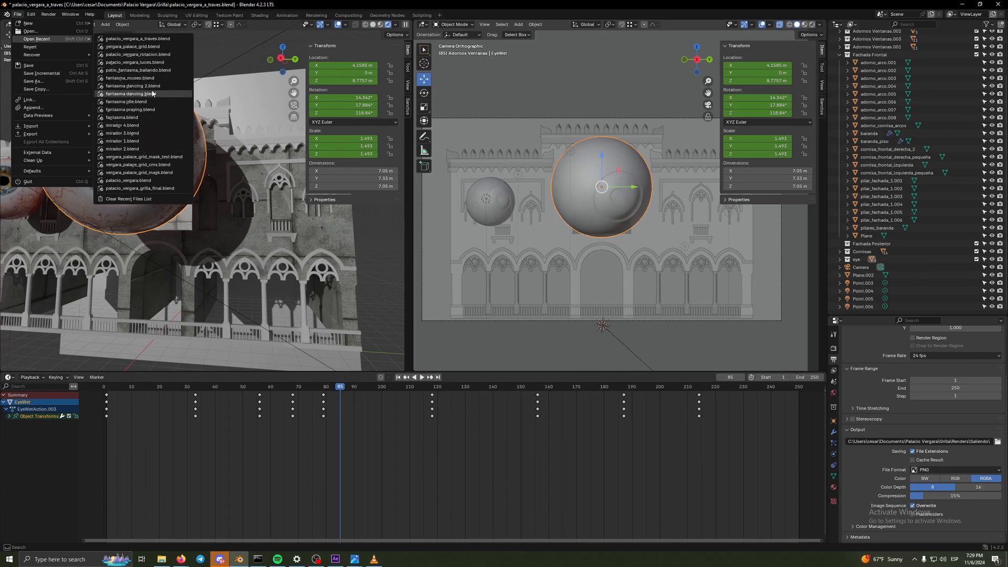
left_click(168, 62)
left_click(519, 294)
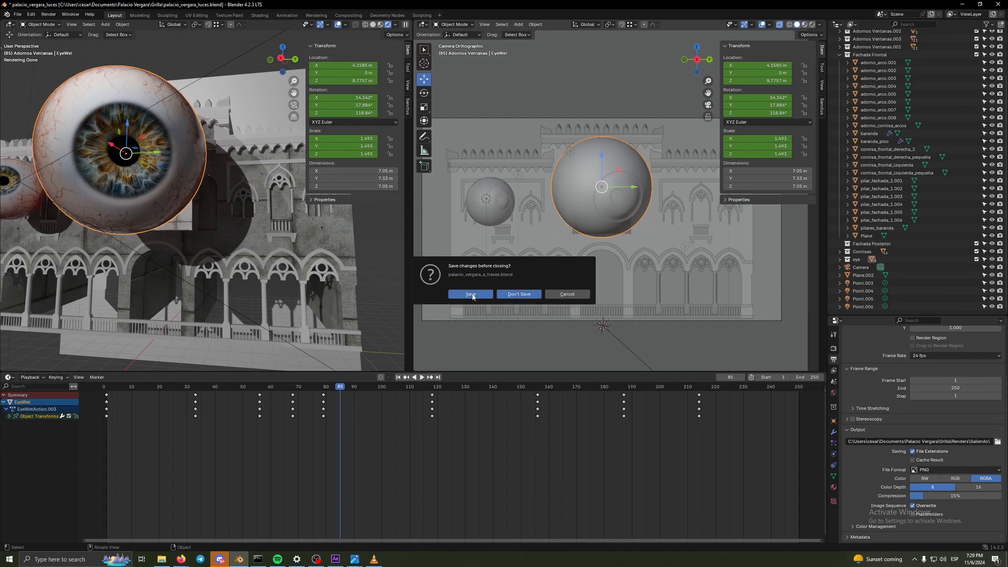
- Switch the main viewport to rendered shading to show the glowing facade and the cube frame
left_click_drag(526, 302, 616, 297)
left_click_drag(571, 296, 379, 286)
left_click(594, 24)
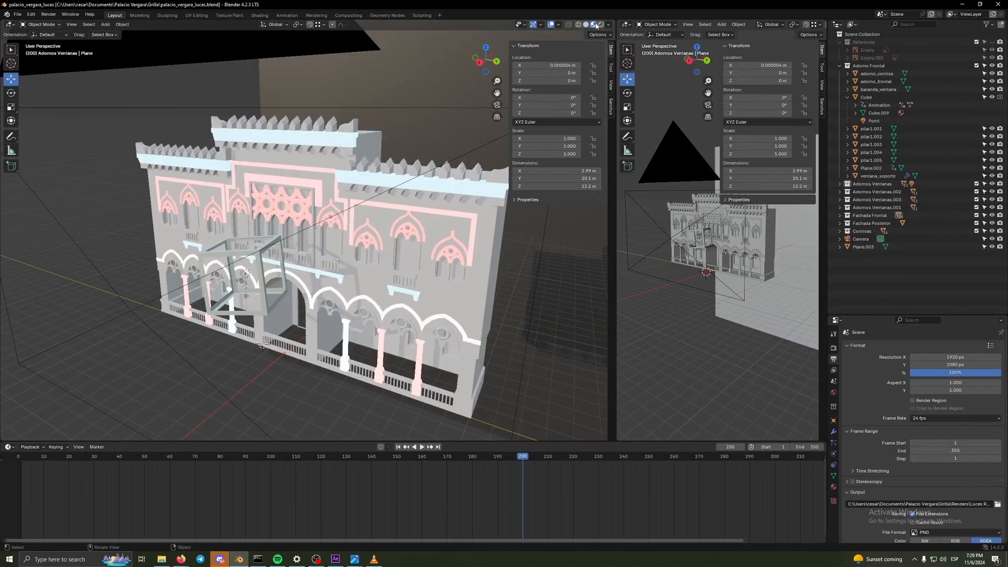
left_click(599, 25)
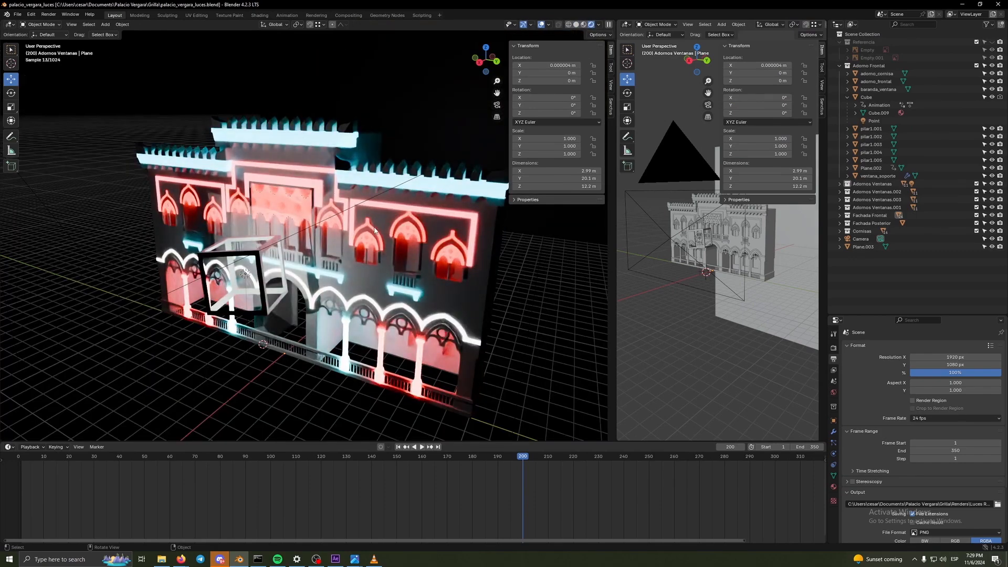
scroll(385, 232, "up", 3)
scroll(384, 232, "down", 4)
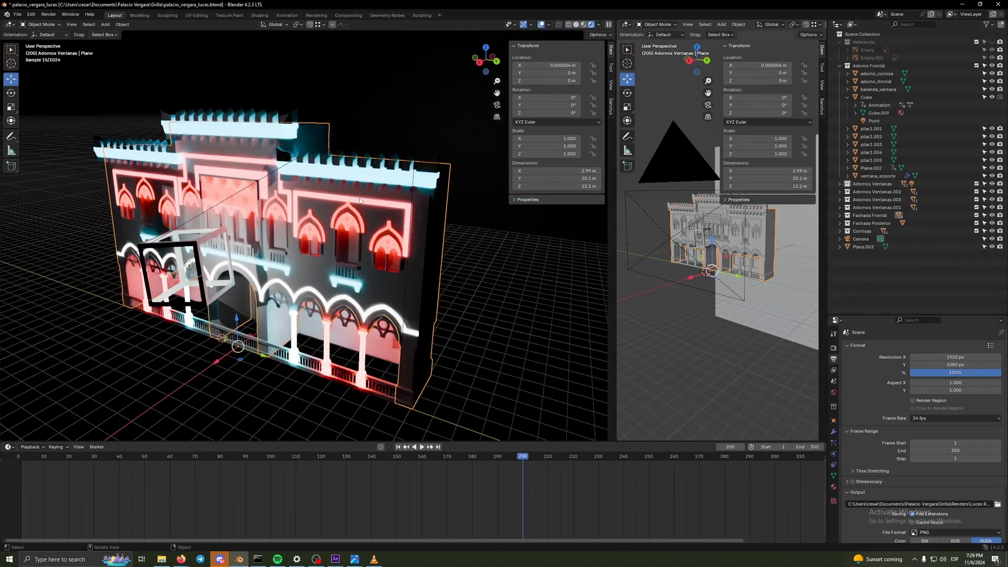
- Inspect the facade's separate glowing parts by selecting the building body, a window ornament, the upper cornice and the front frames
left_click(360, 203)
left_click(386, 247)
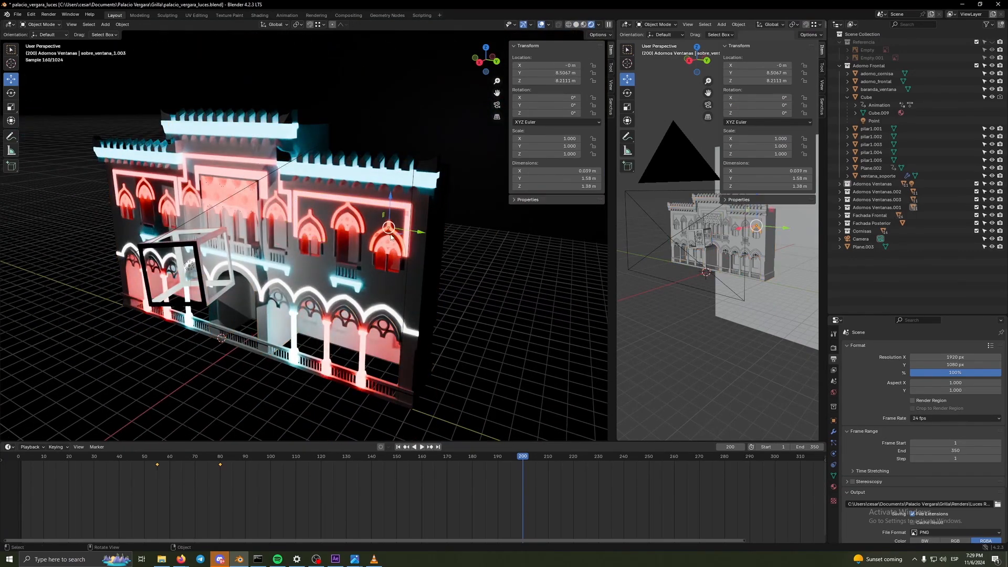
left_click(271, 136)
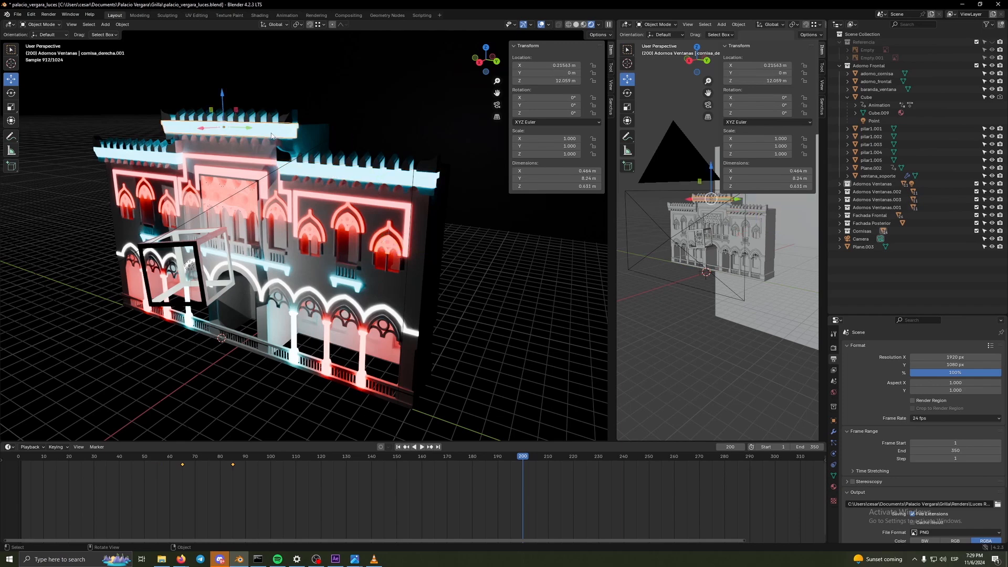
left_click(178, 184)
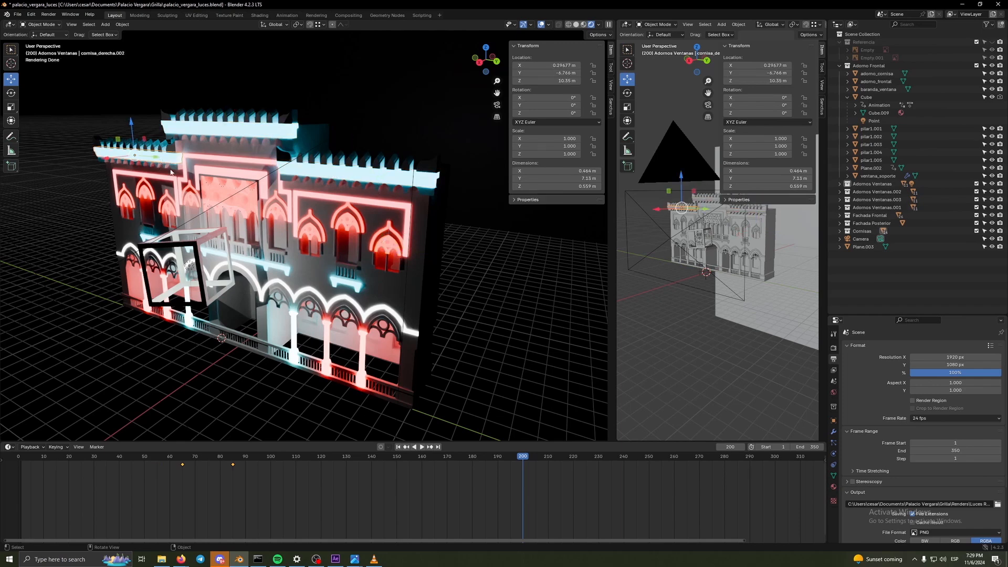
left_click(177, 209)
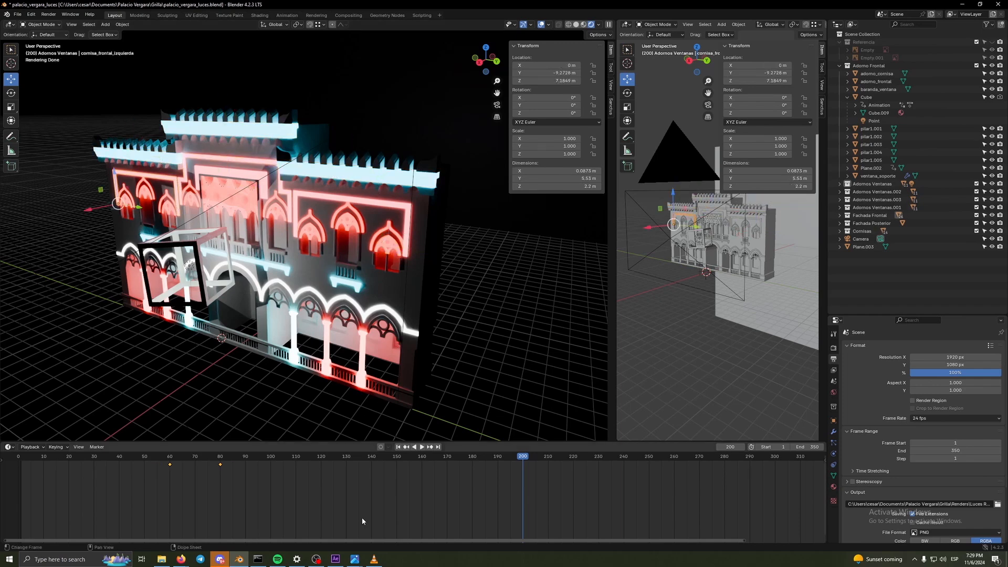
- Bring up the paused facade recording in VLC, and return to the Workshop English slides to show slide 14, Play with Depth Perception
left_click(373, 560)
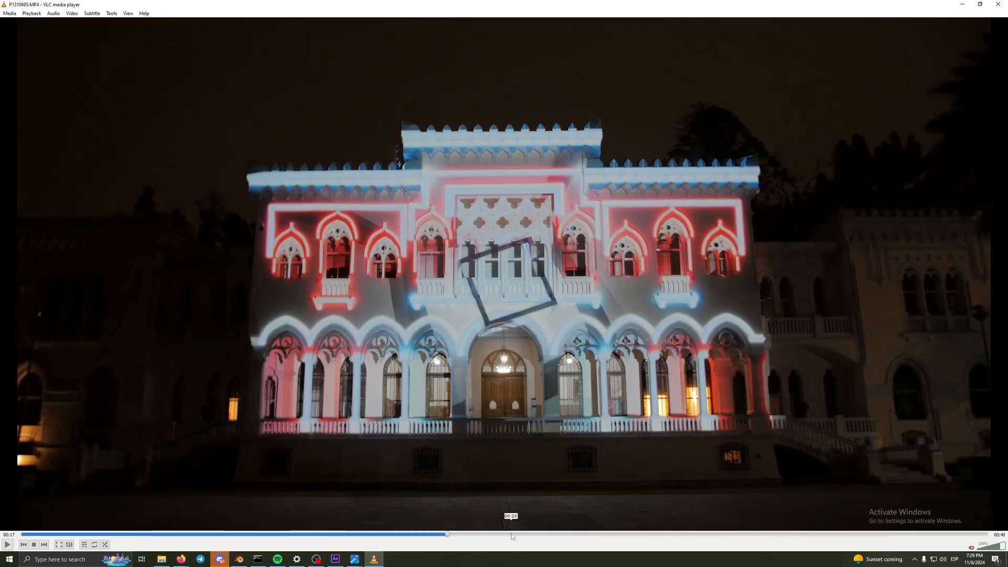
mouse_move(181, 559)
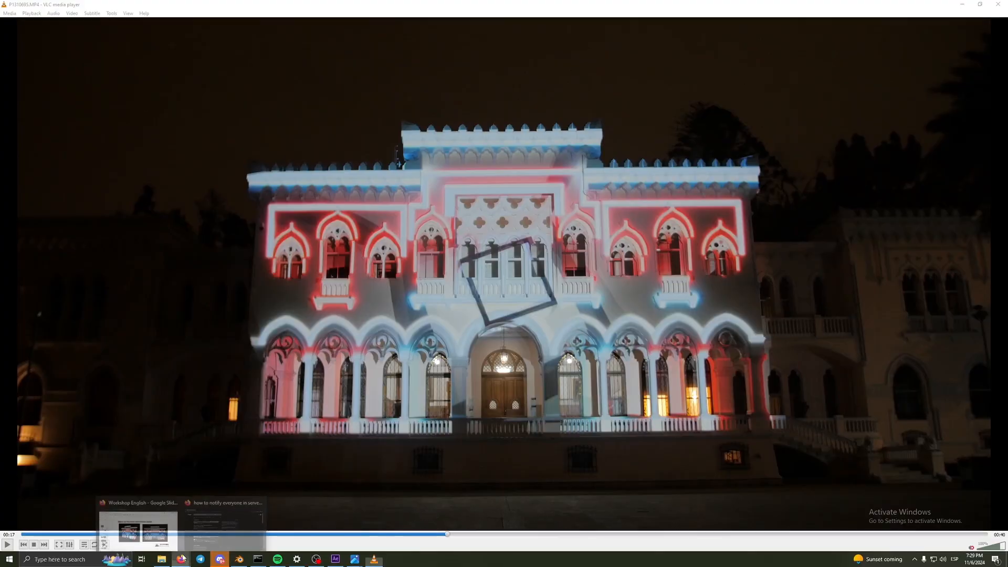
left_click(151, 541)
left_click(50, 455)
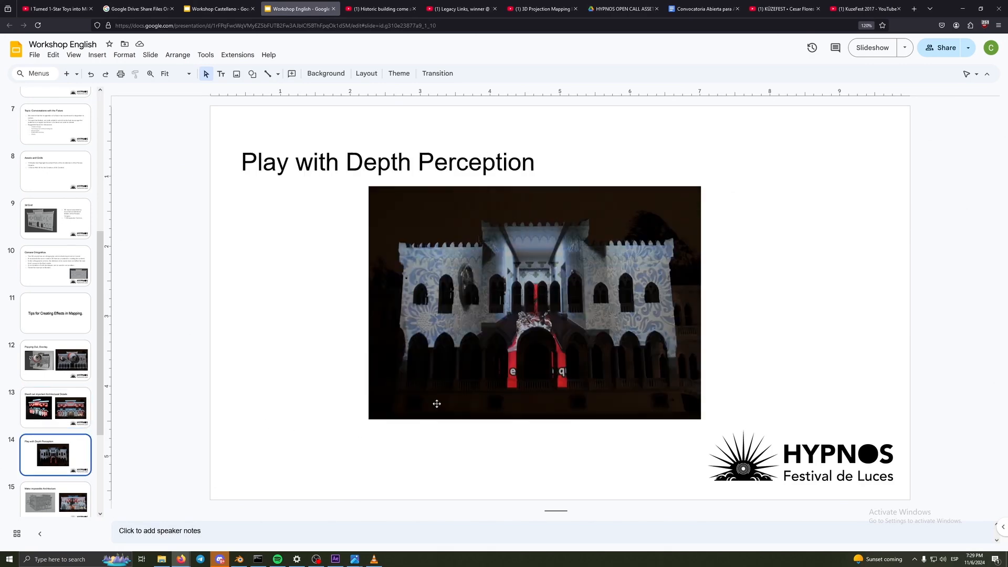
- Switch to VLC and close the P1310695 recording of the illuminated facade
left_click(382, 557)
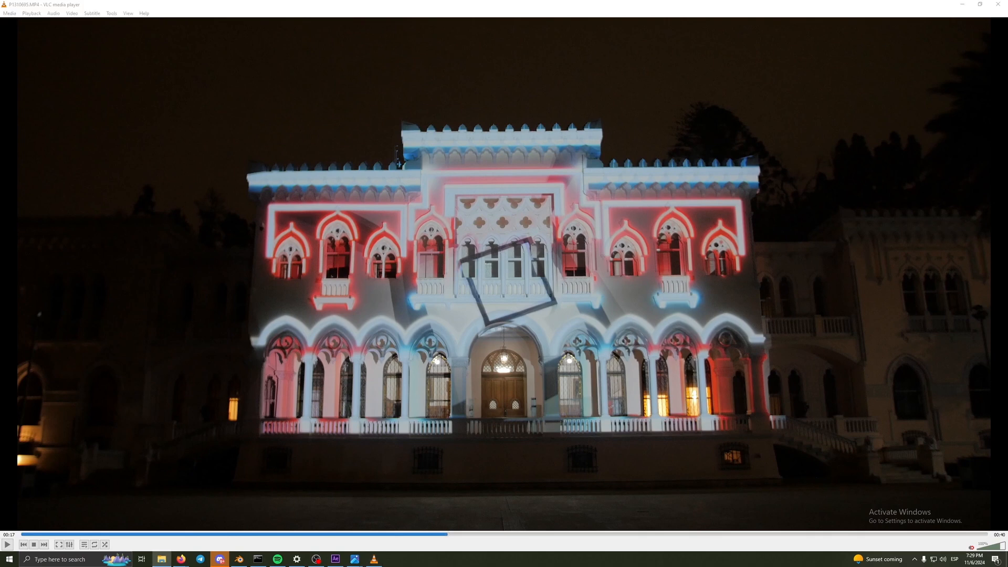
left_click_drag(780, 7, 674, 45)
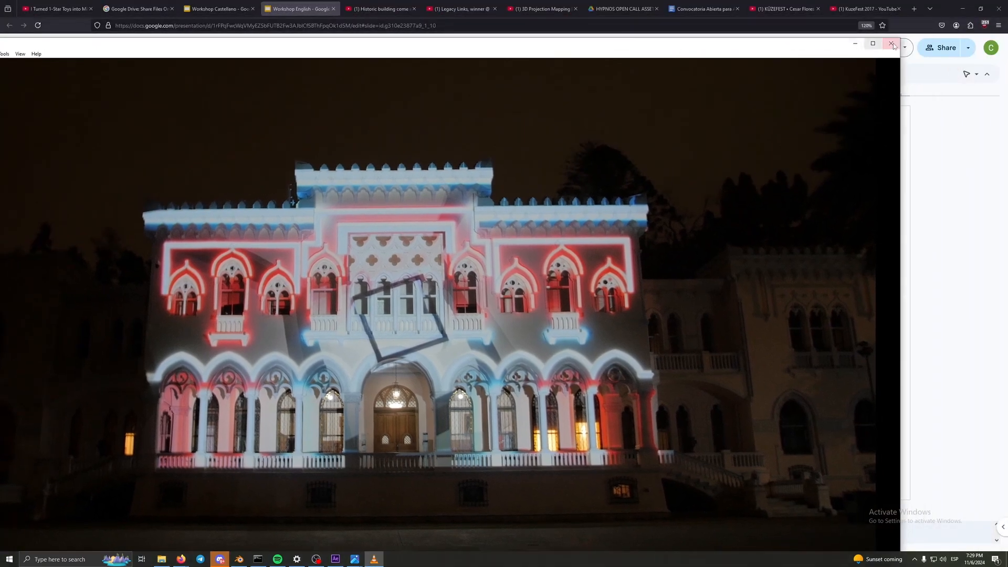
left_click(898, 44)
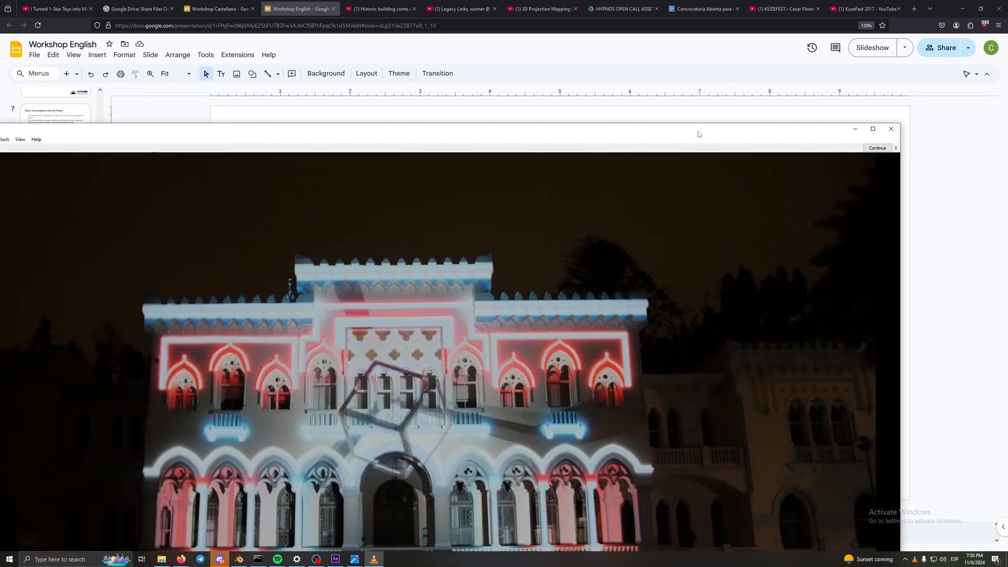
left_click_drag(697, 132, 752, 108)
double_click(753, 108)
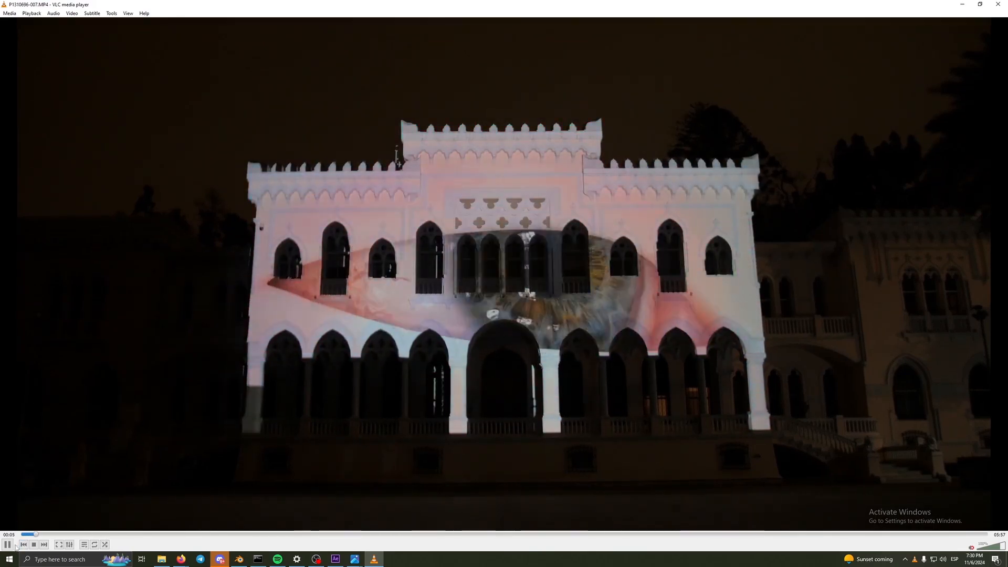
key("space")
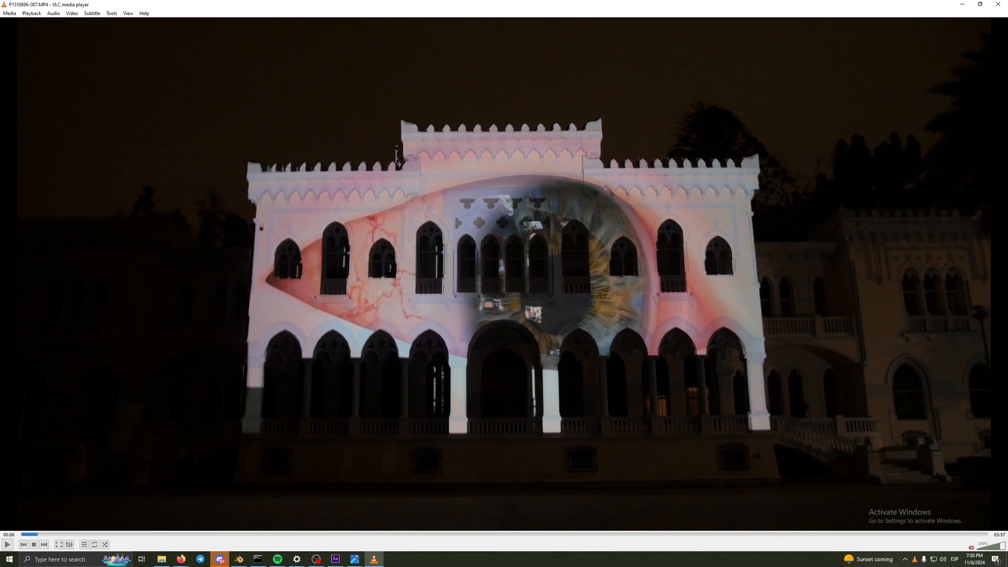
- Skip ahead in the recording to the corridor illusion, pause it at 00:23 to examine the depth effect, and resume playback
left_click(8, 546)
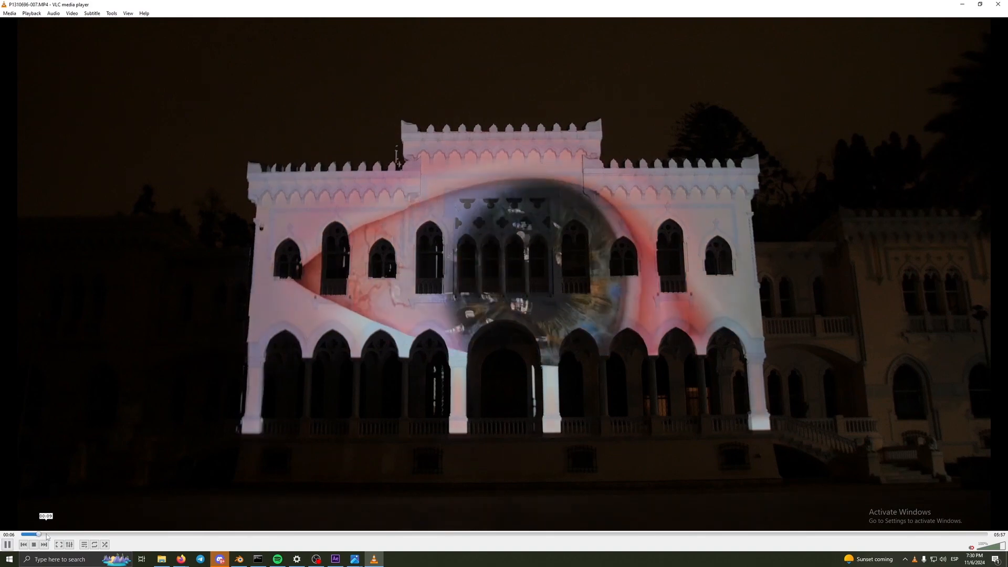
left_click(74, 534)
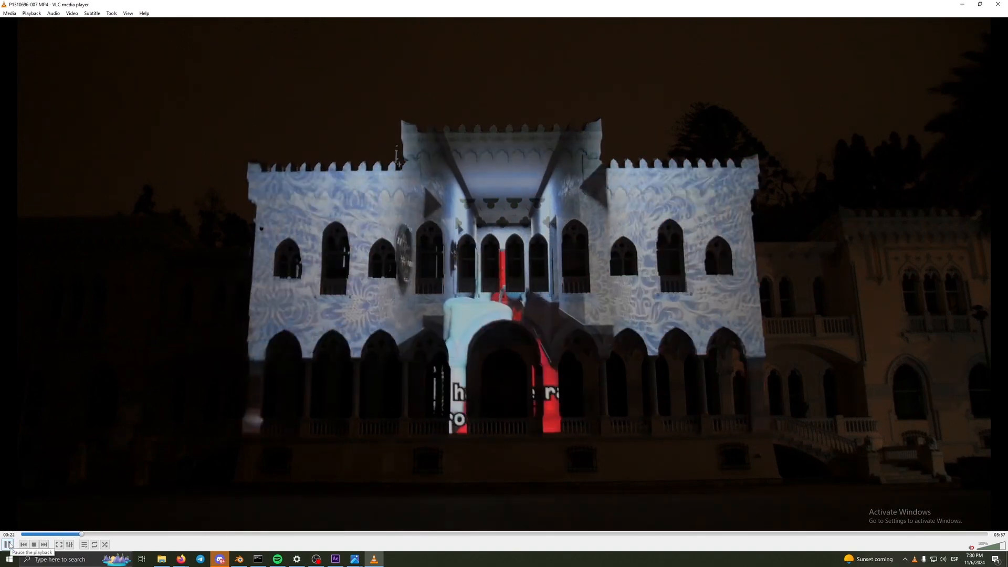
left_click(8, 545)
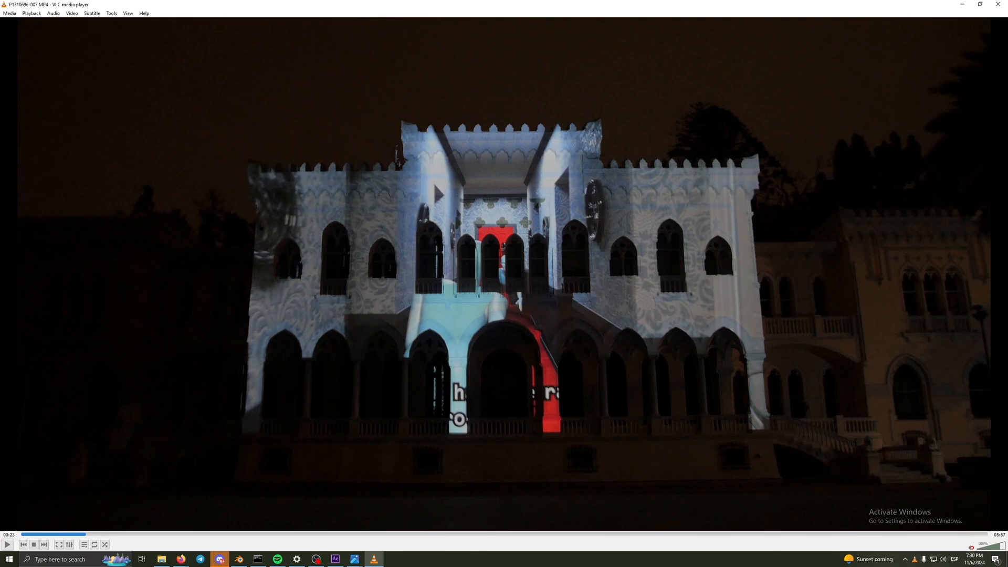
left_click(8, 546)
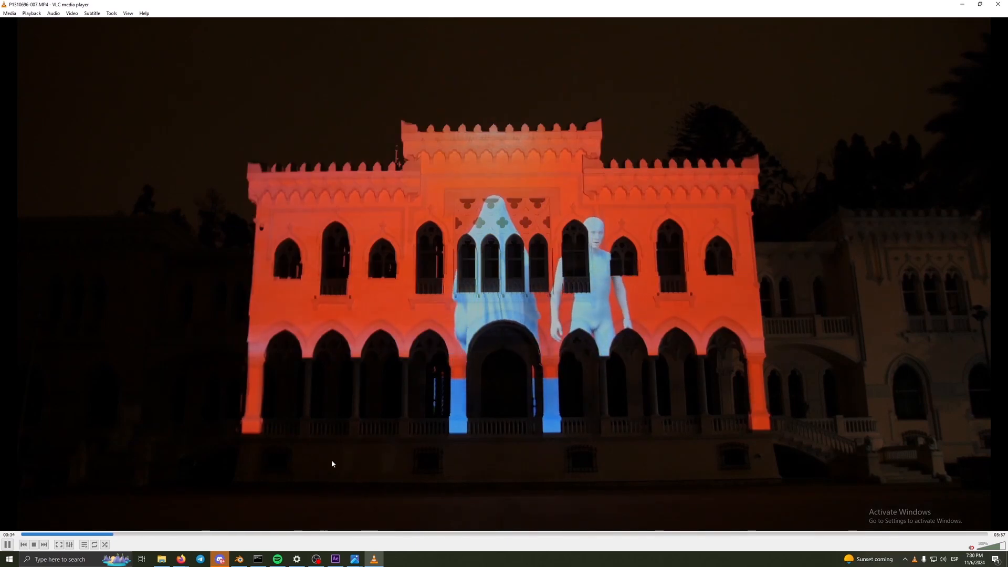
- Pause the recording and switch back to the Workshop English slides in the browser
key("space")
left_click(181, 559)
left_click(162, 535)
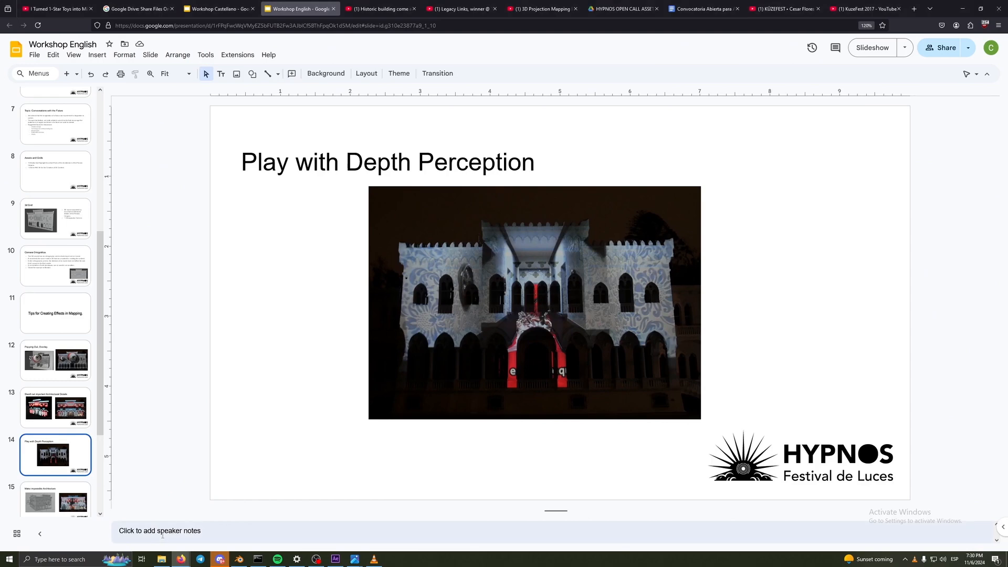